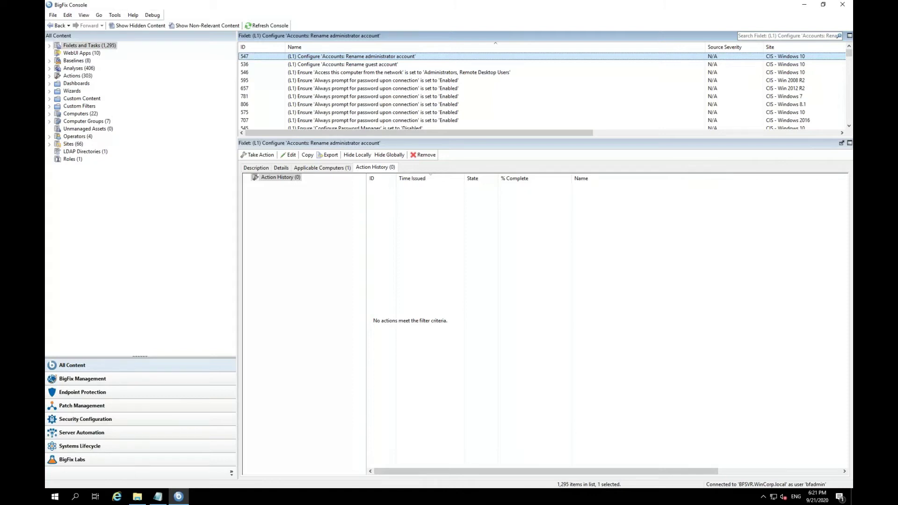
Step: Go to Server Automation's Automation Plans and create a new blank plan
{"action": "left_click", "coordinate": [159, 433]}
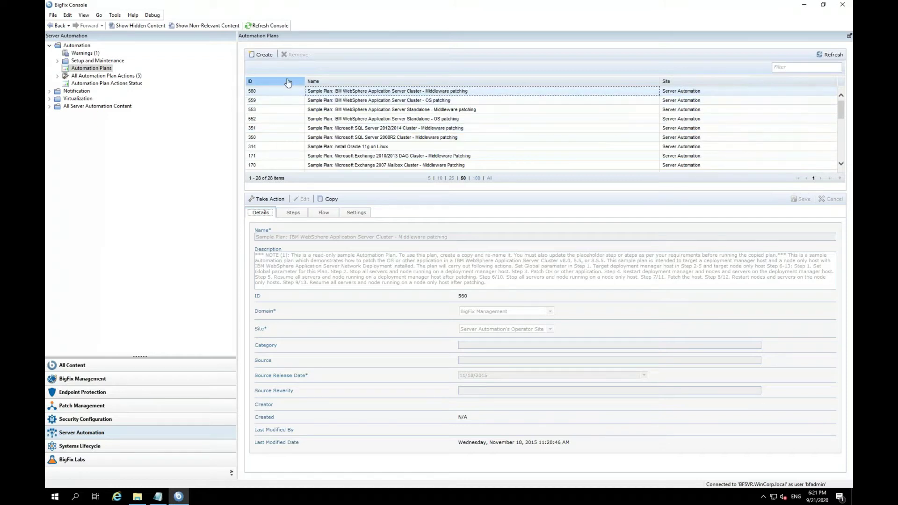
{"action": "left_click", "coordinate": [263, 56]}
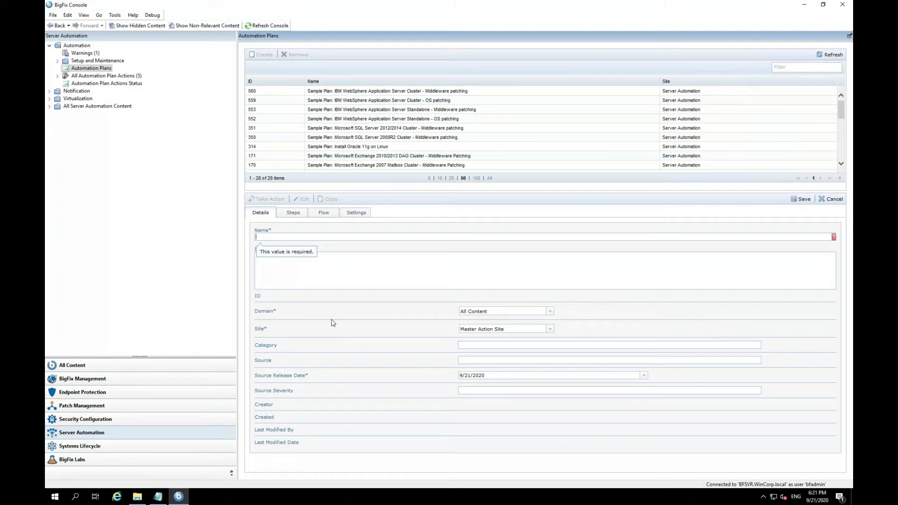
Step: Bring the Notepad 'Reboot Order' list (HULK, HAWKEYE, SPIDERMAN) to the front
{"action": "mouse_move", "coordinate": [155, 501]}
{"action": "left_click", "coordinate": [171, 477]}
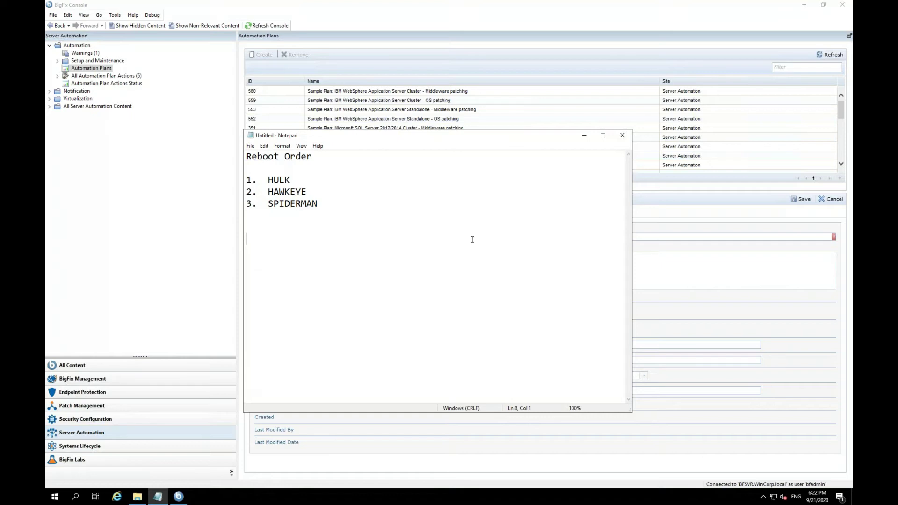
Step: Enter plan name 'Reboot Servers In Order' and description 'Test', and choose site Windows Team
{"action": "left_click", "coordinate": [584, 137]}
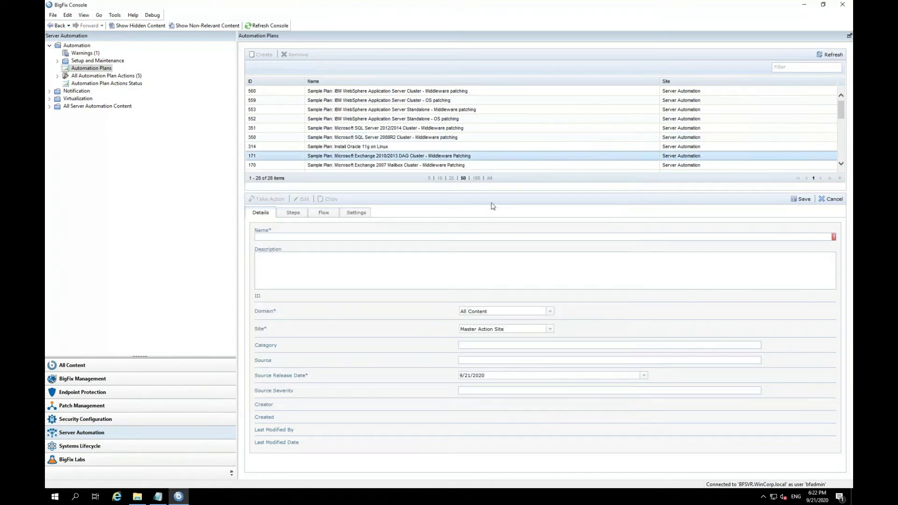
{"action": "left_click", "coordinate": [374, 236]}
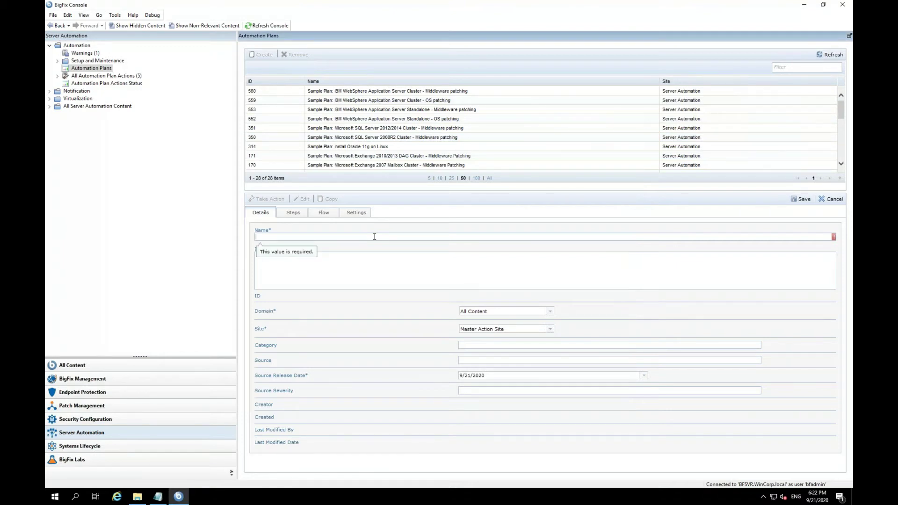
{"action": "type", "text": "Re"}
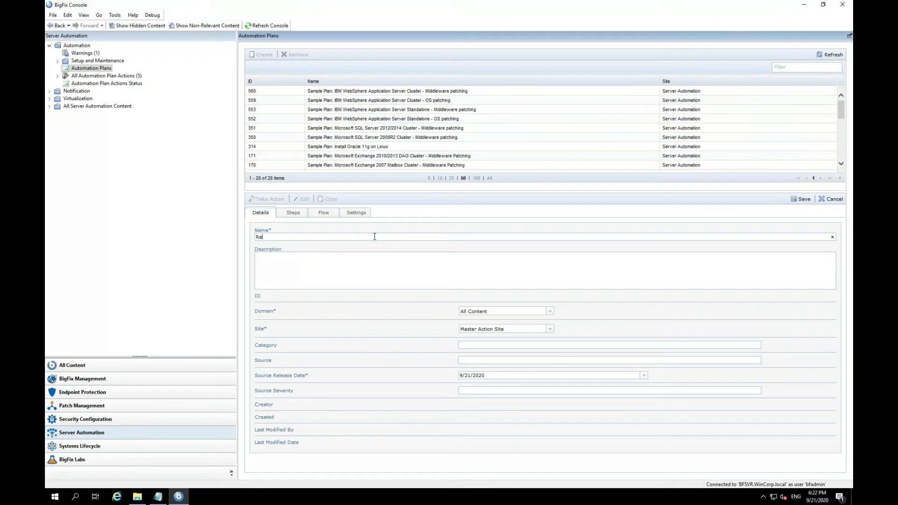
{"action": "type", "text": "boot Servers In Order"}
{"action": "left_click", "coordinate": [310, 256]}
{"action": "type", "text": "Test"}
{"action": "left_click", "coordinate": [550, 329]}
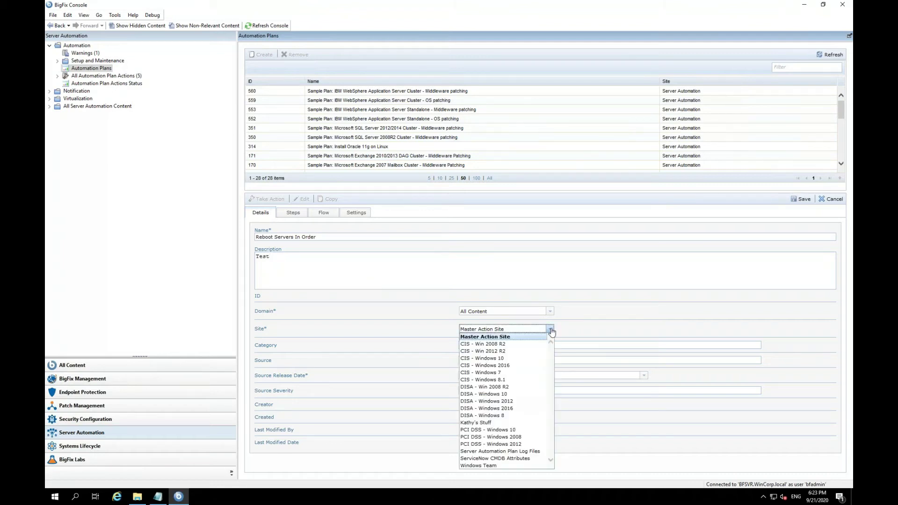
{"action": "left_click", "coordinate": [502, 466]}
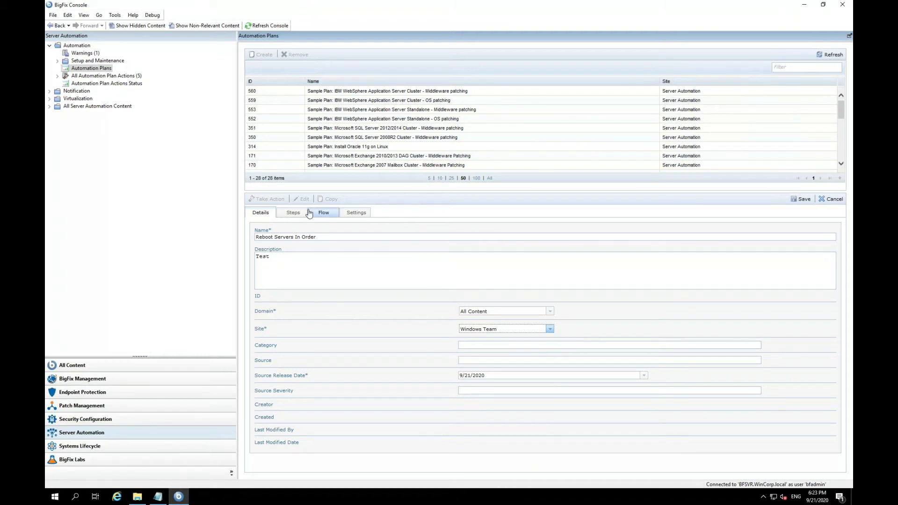
Step: Switch to the new plan's Steps page, leaving plan type as Sequential
{"action": "left_click", "coordinate": [290, 214]}
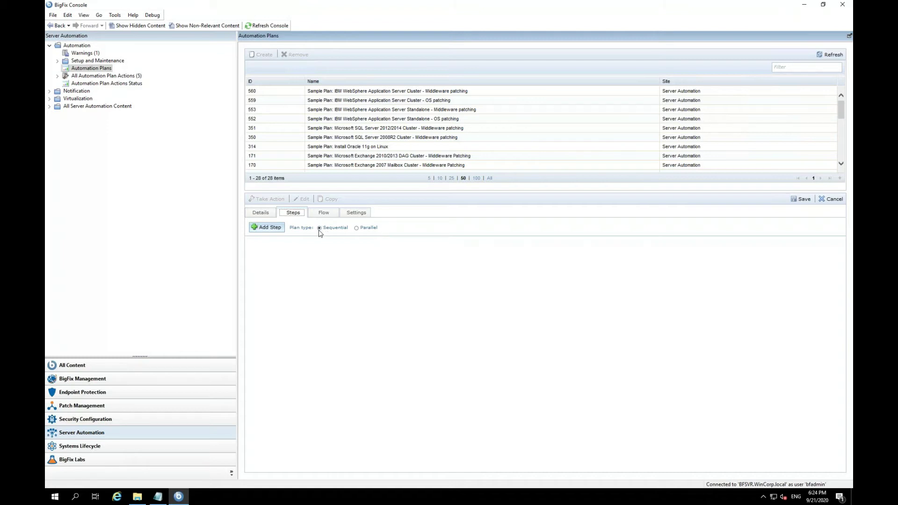
Step: Filter tasks by name 'resta' and add Restart Endpoint (ID 101) as the first step
{"action": "left_click", "coordinate": [268, 229]}
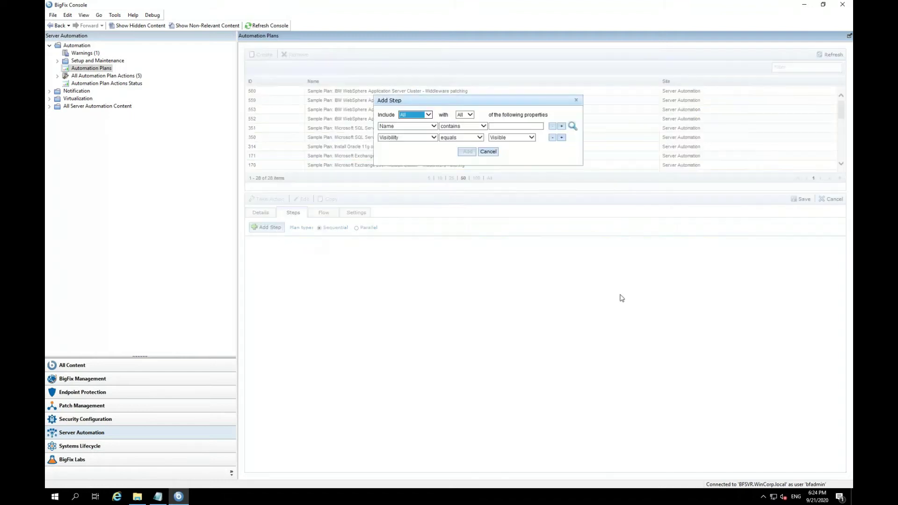
{"action": "left_click", "coordinate": [511, 127]}
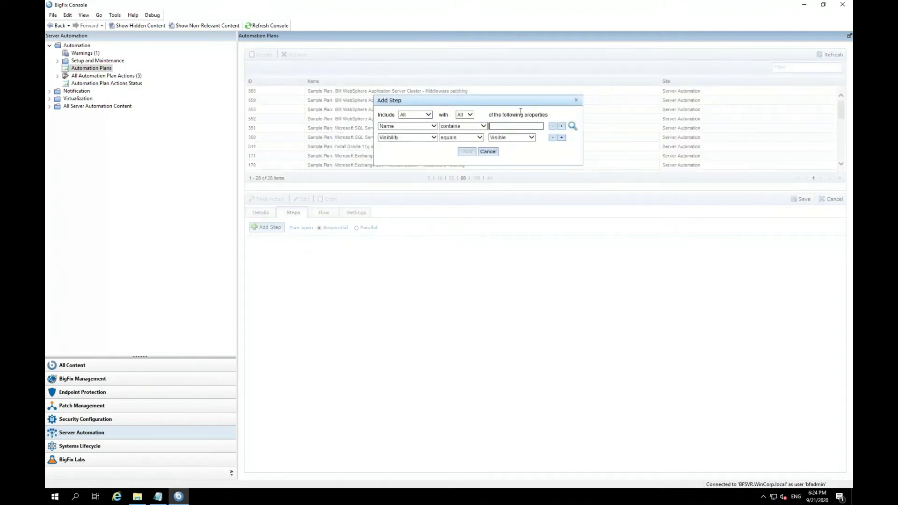
{"action": "type", "text": "restart"}
{"action": "left_click", "coordinate": [572, 126]}
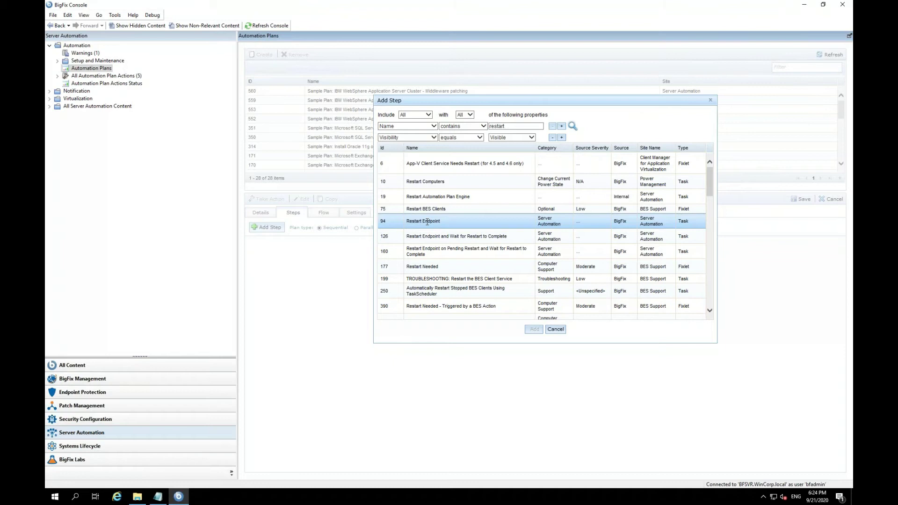
{"action": "left_click", "coordinate": [427, 222]}
{"action": "left_click", "coordinate": [533, 330]}
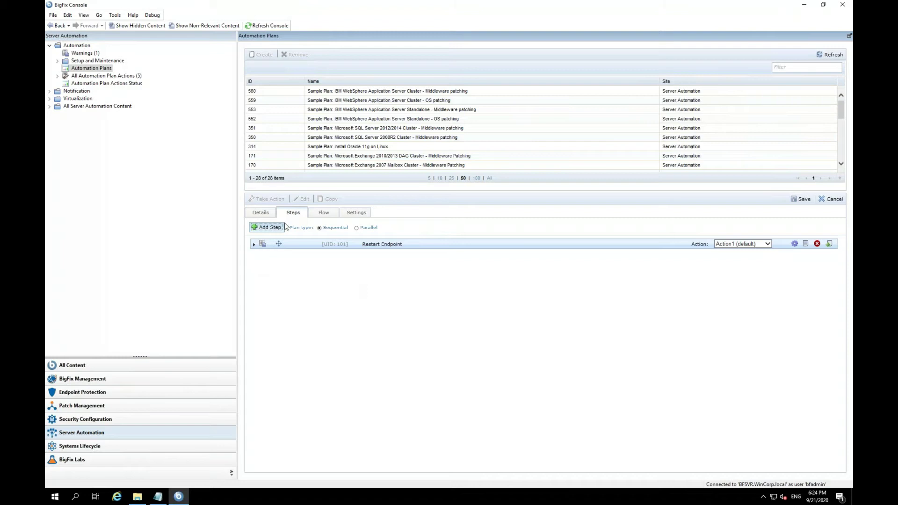
Step: Expand step 101's Summary and Failure Behavior and set failure mode to Stop Automation Plan
{"action": "left_click", "coordinate": [253, 244]}
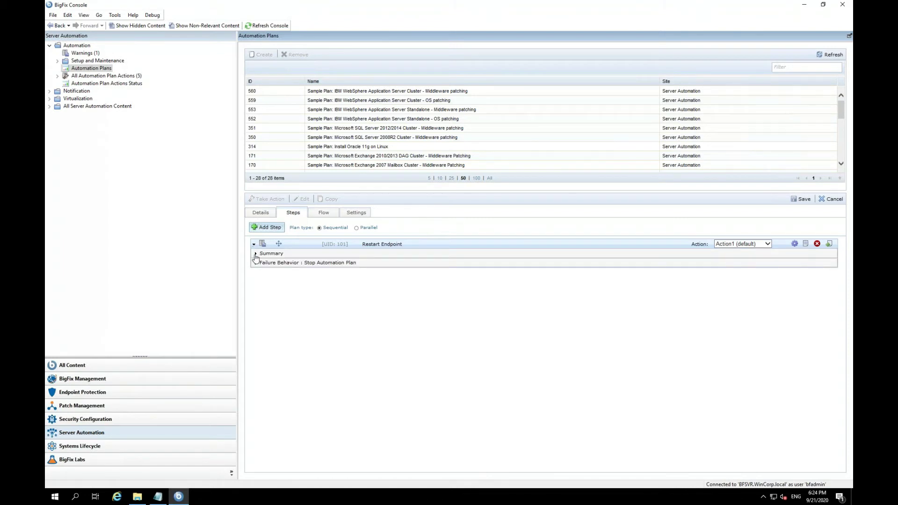
{"action": "left_click", "coordinate": [256, 254]}
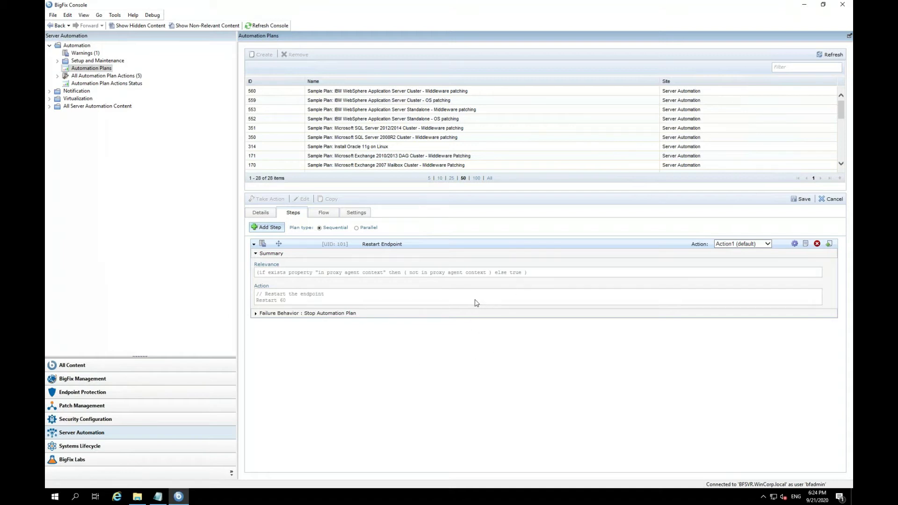
{"action": "left_click", "coordinate": [255, 314]}
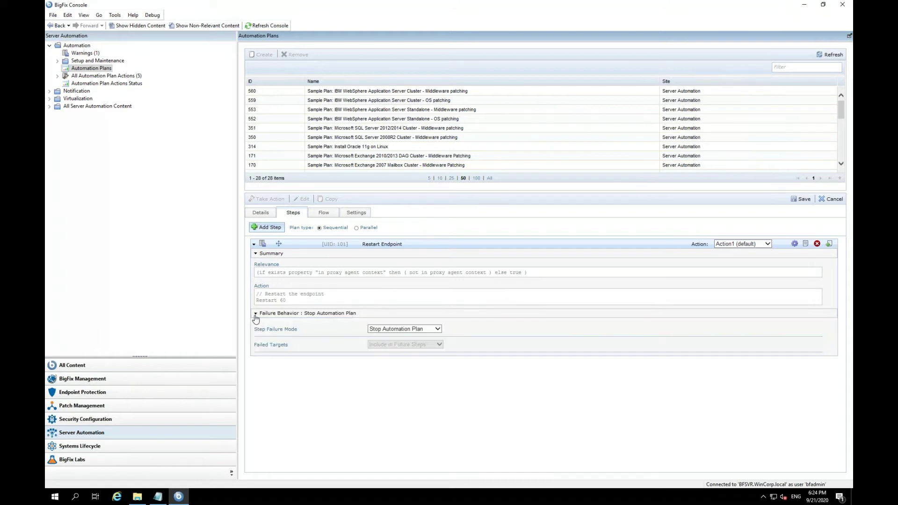
{"action": "left_click", "coordinate": [437, 329]}
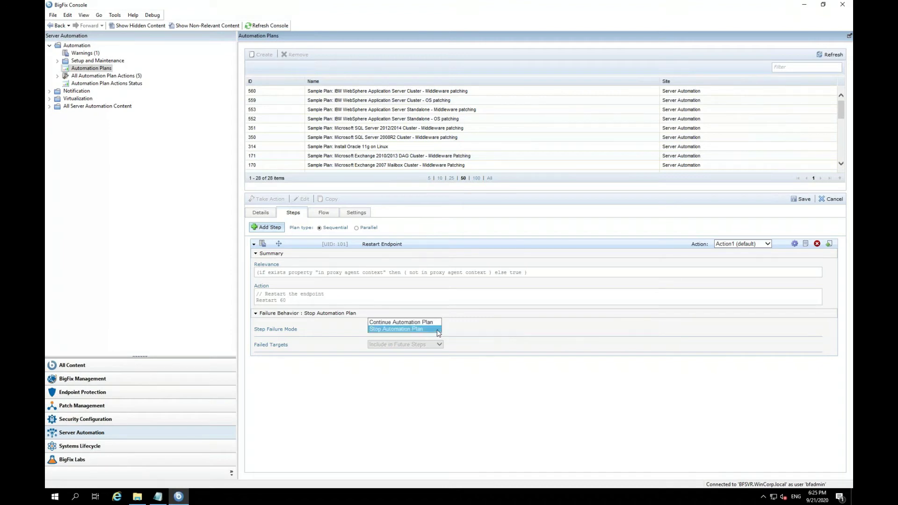
{"action": "left_click", "coordinate": [472, 332]}
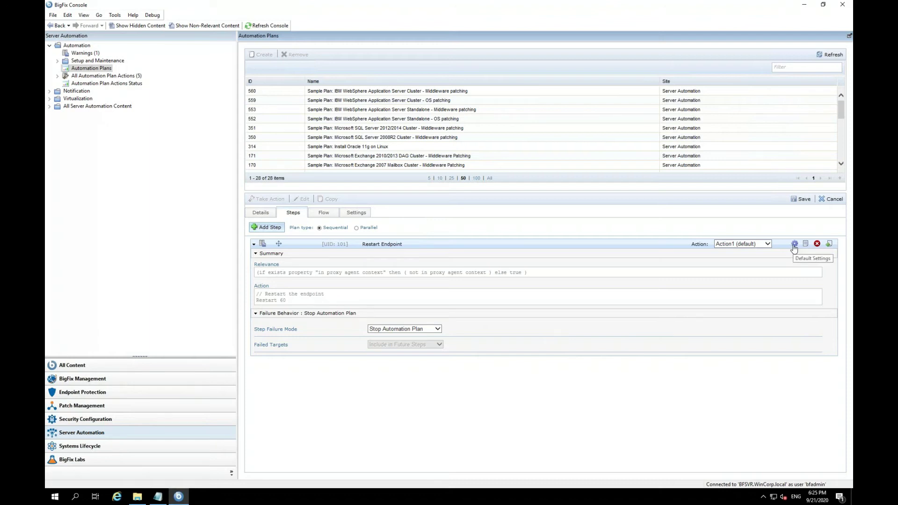
Step: Keep Action1 (default) for step 101 and open its default targets using specific computers
{"action": "left_click", "coordinate": [769, 245]}
{"action": "left_click", "coordinate": [769, 244]}
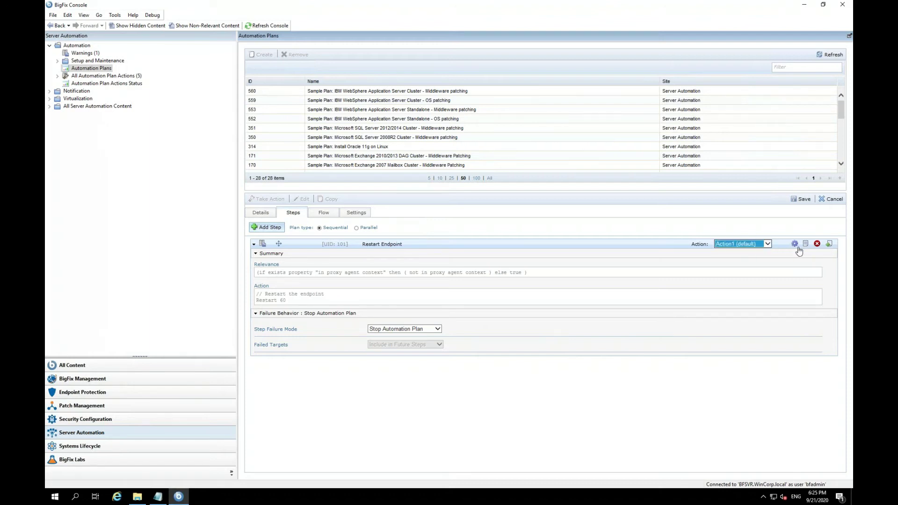
{"action": "left_click", "coordinate": [795, 245]}
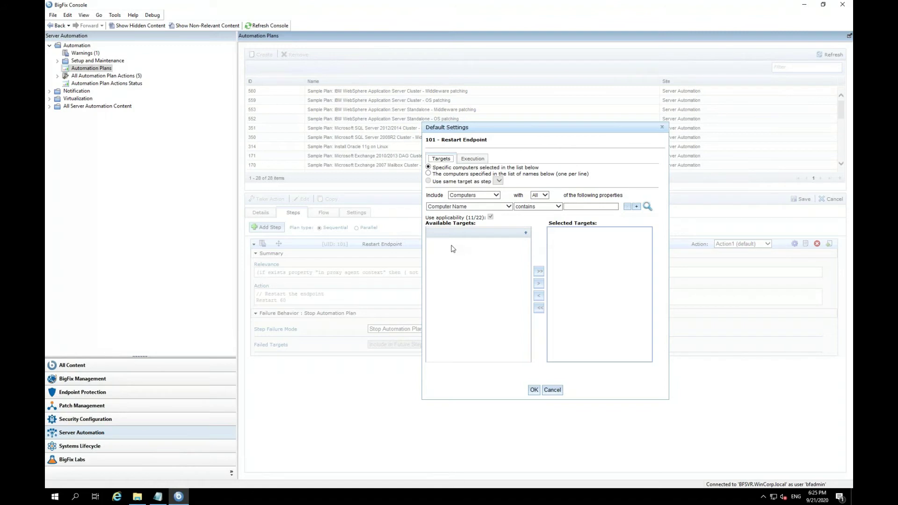
{"action": "left_click", "coordinate": [497, 196]}
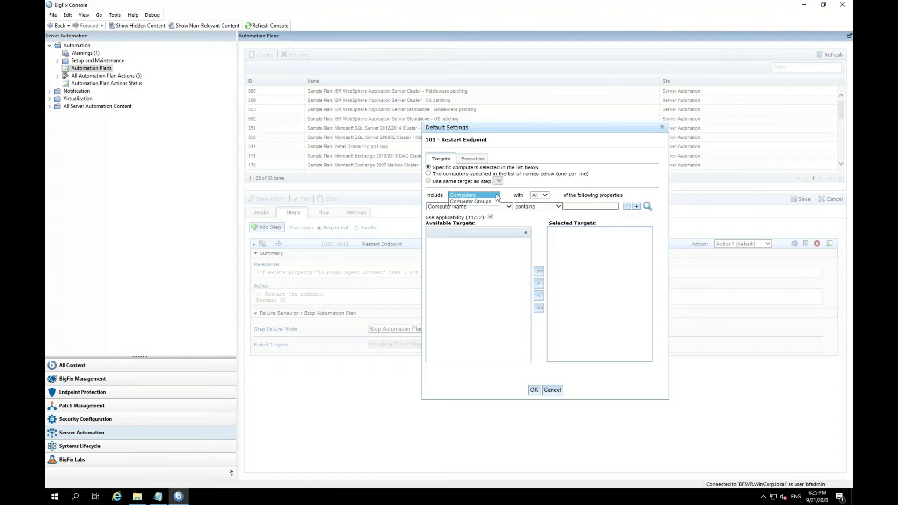
{"action": "left_click", "coordinate": [497, 196]}
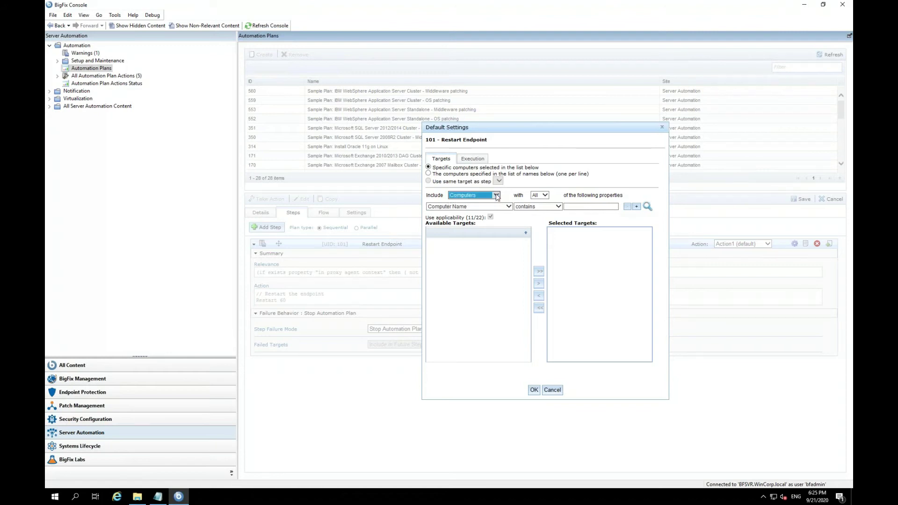
Step: Filter computers by 'hulk', move HULK to Selected Targets, and confirm with OK
{"action": "left_click", "coordinate": [578, 207]}
{"action": "type", "text": "hulk"}
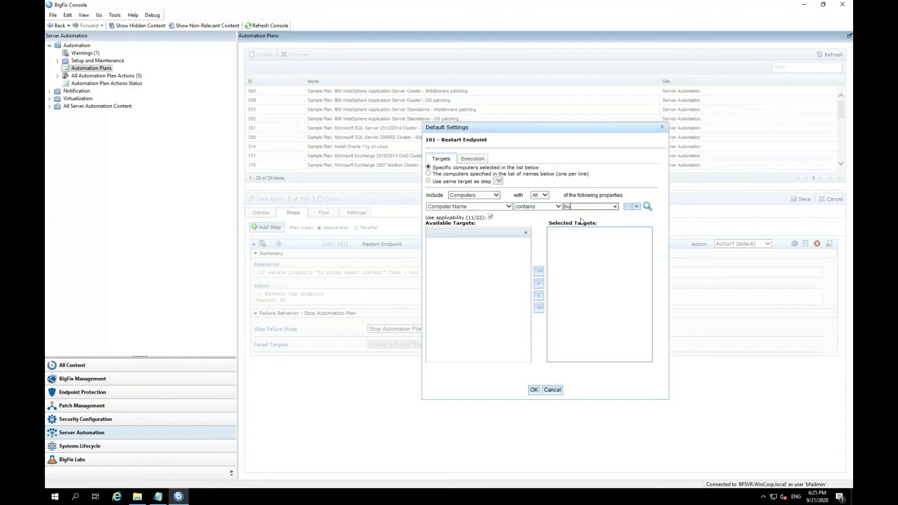
{"action": "left_click", "coordinate": [647, 206]}
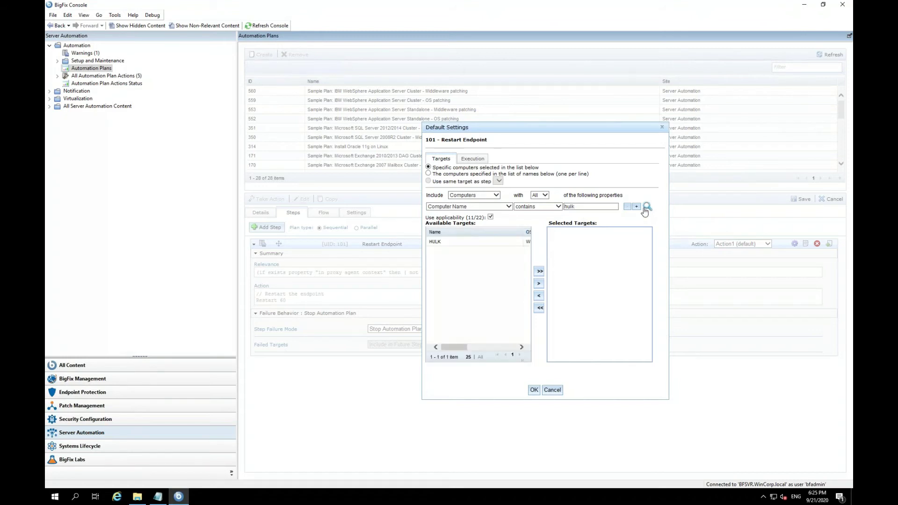
{"action": "left_click", "coordinate": [497, 243]}
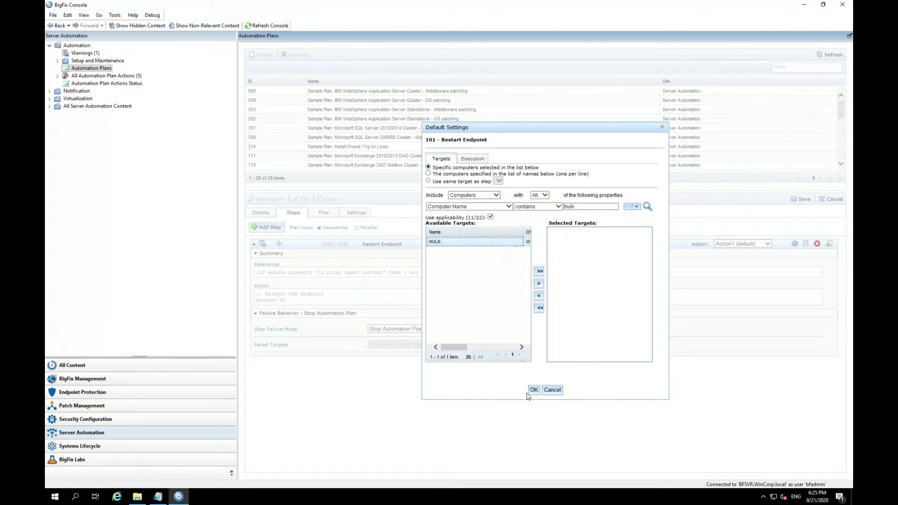
{"action": "left_click", "coordinate": [539, 284]}
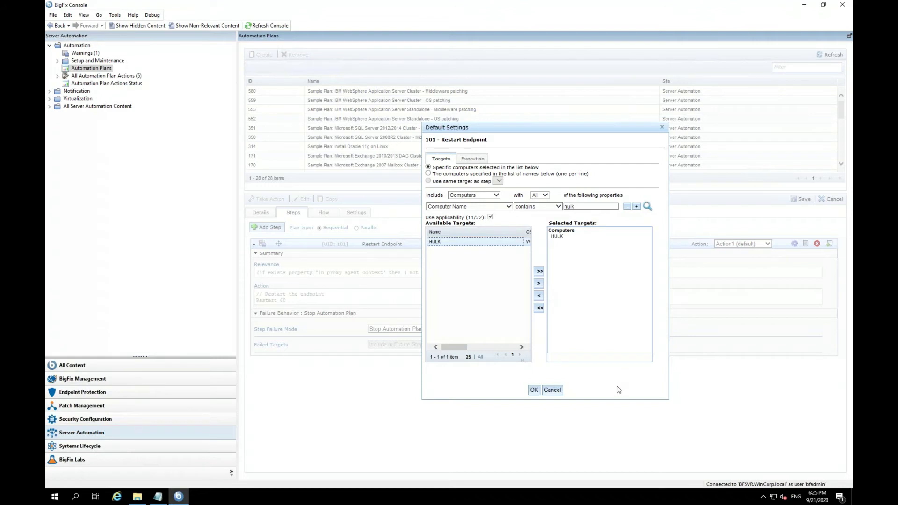
{"action": "left_click", "coordinate": [471, 159]}
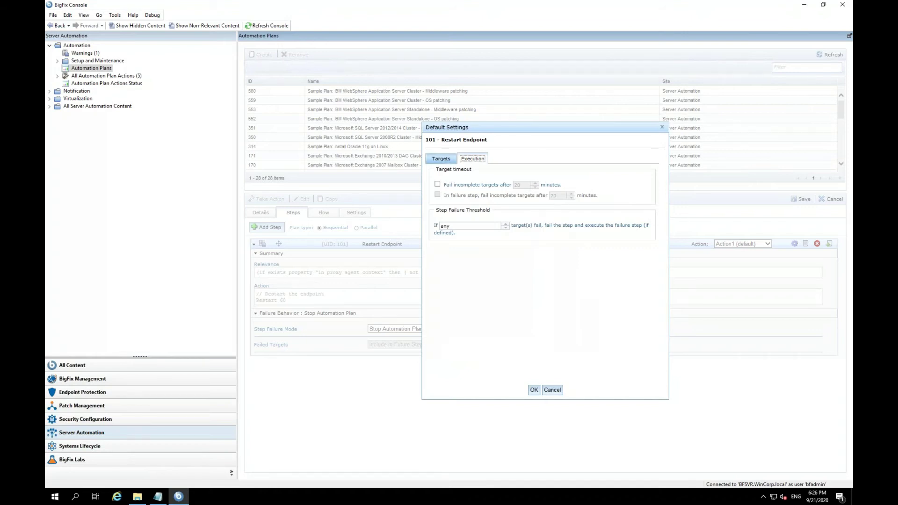
{"action": "left_click", "coordinate": [441, 159]}
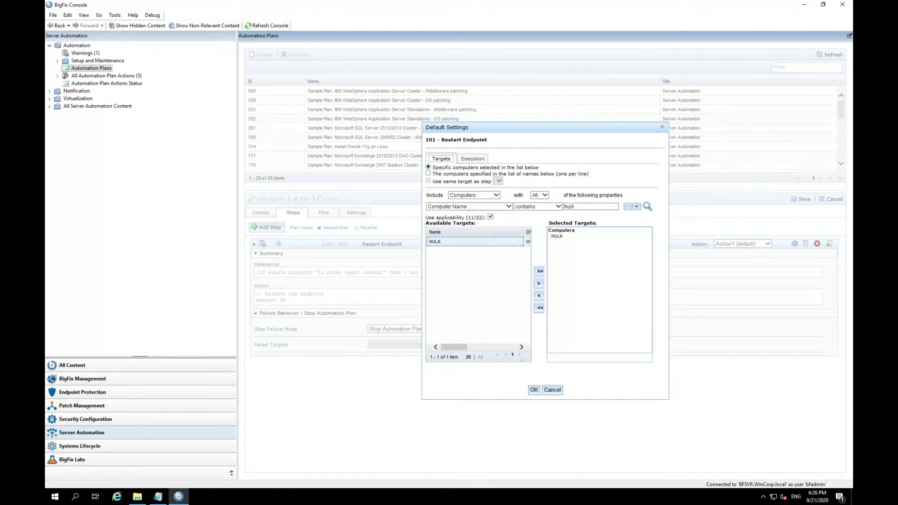
{"action": "left_click", "coordinate": [534, 391]}
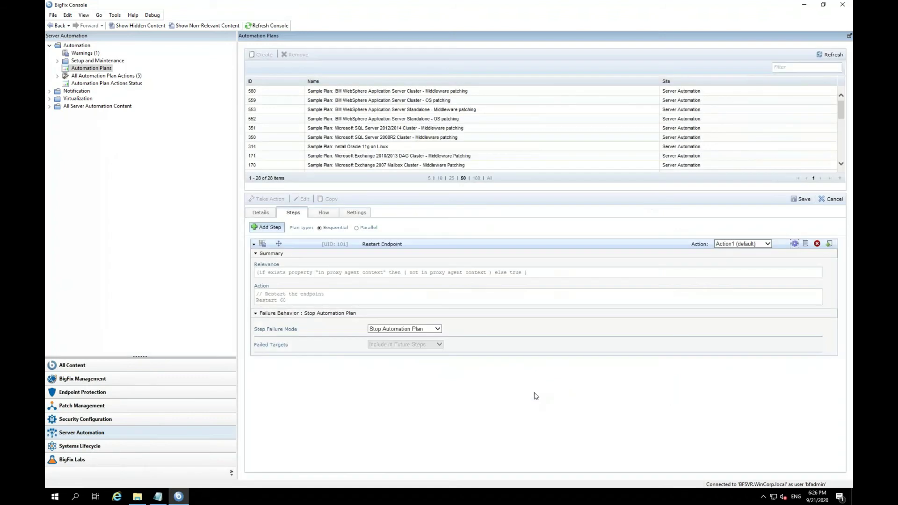
Step: Collapse step 101 and add Restart Endpoint task 94 as the second step (UID 102)
{"action": "left_click", "coordinate": [254, 244]}
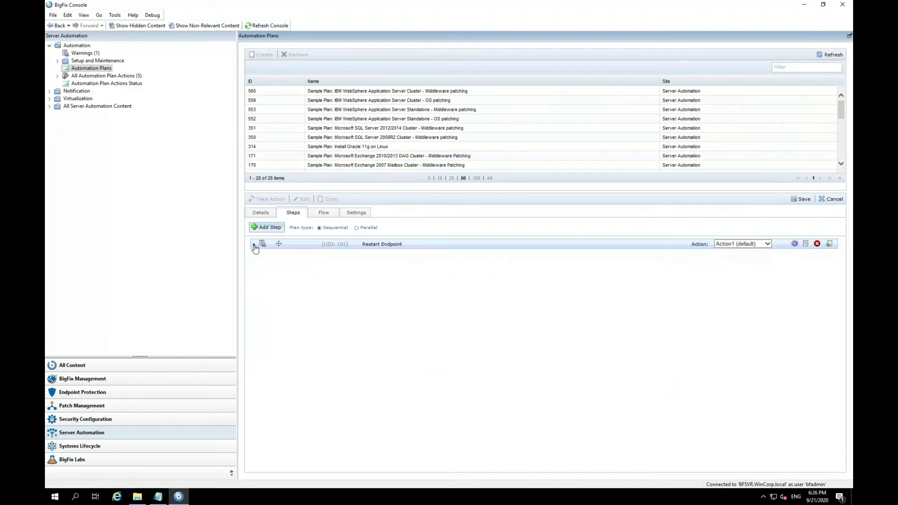
{"action": "left_click", "coordinate": [265, 229]}
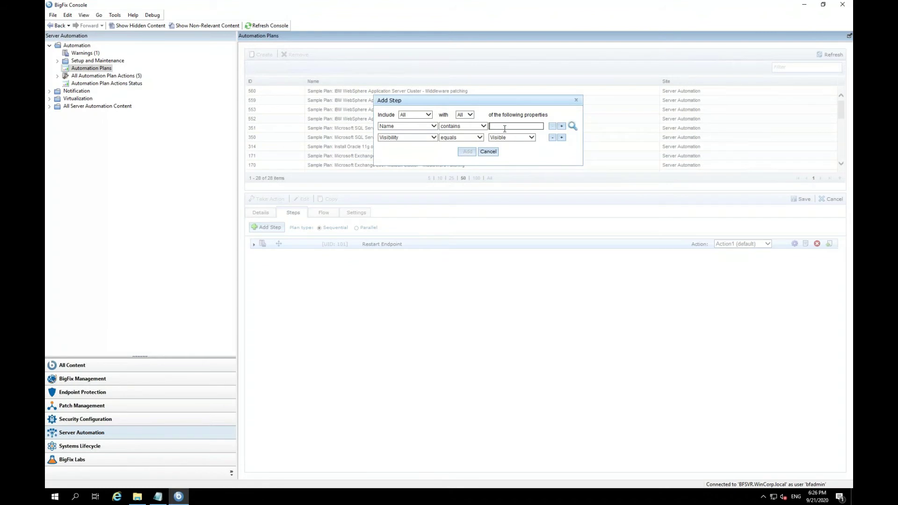
{"action": "type", "text": "restartendpoint"}
{"action": "left_click", "coordinate": [573, 126]}
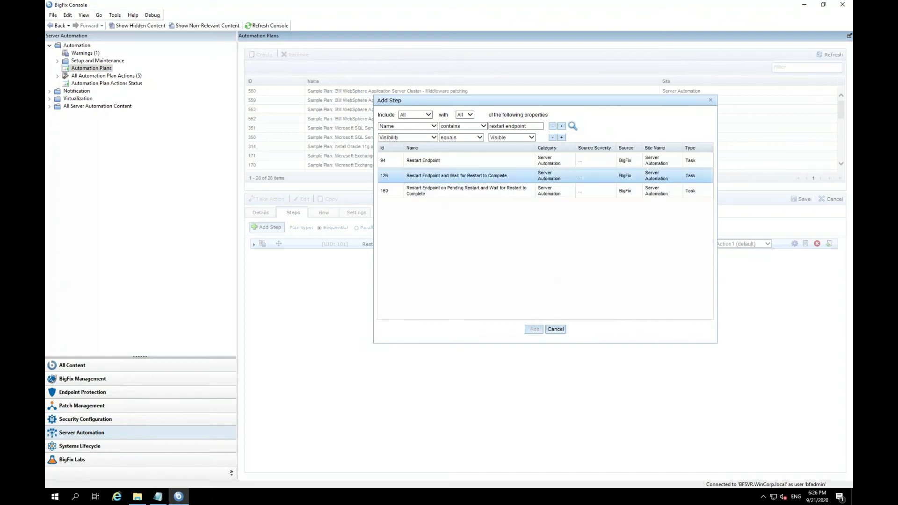
{"action": "left_click", "coordinate": [424, 162]}
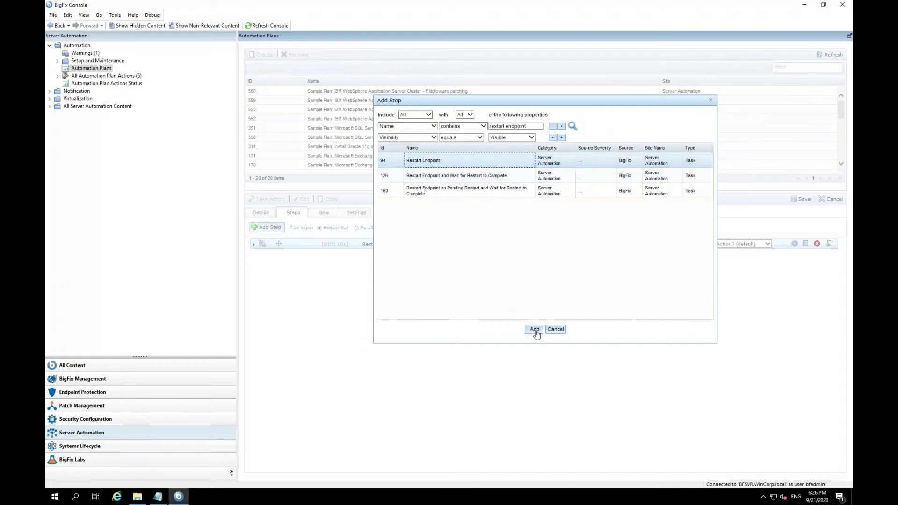
{"action": "left_click", "coordinate": [534, 329]}
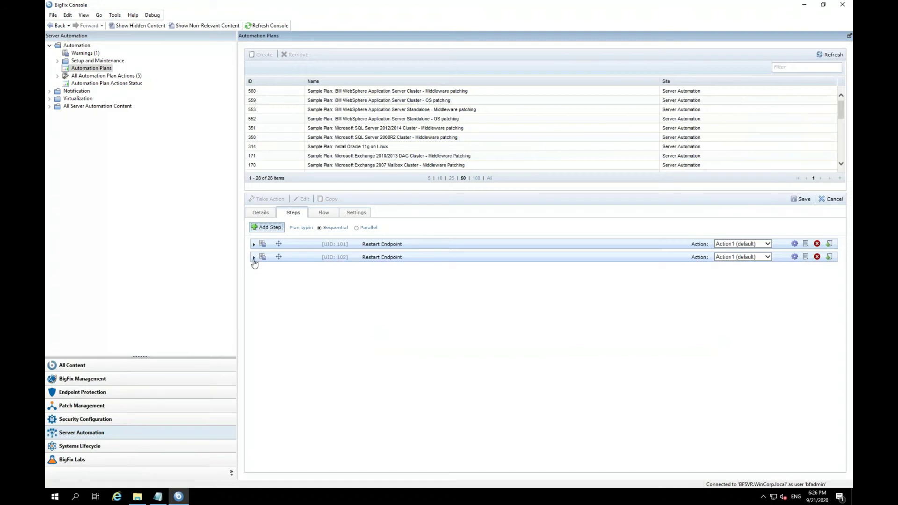
Step: Open step 102's target settings, check the reboot notes, and settle on specific computers
{"action": "left_click", "coordinate": [794, 257]}
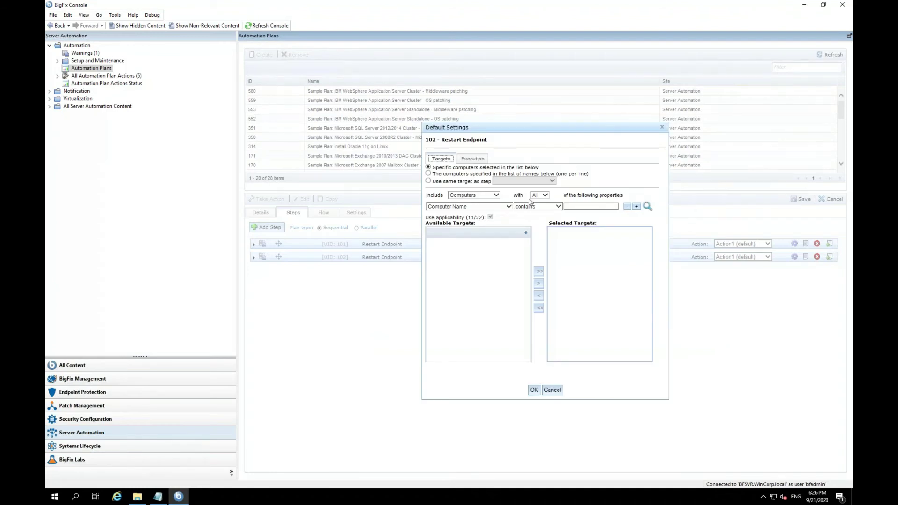
{"action": "left_click", "coordinate": [157, 500]}
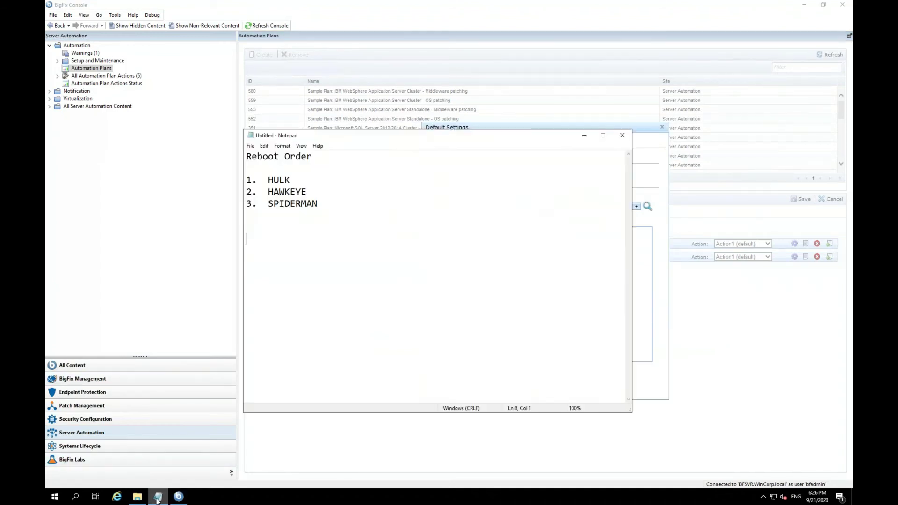
{"action": "left_click", "coordinate": [584, 135]}
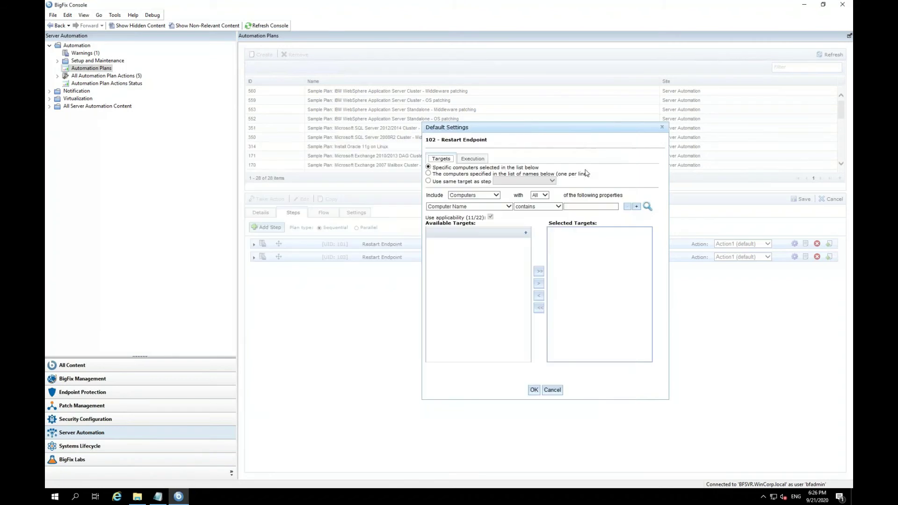
{"action": "left_click", "coordinate": [429, 174]}
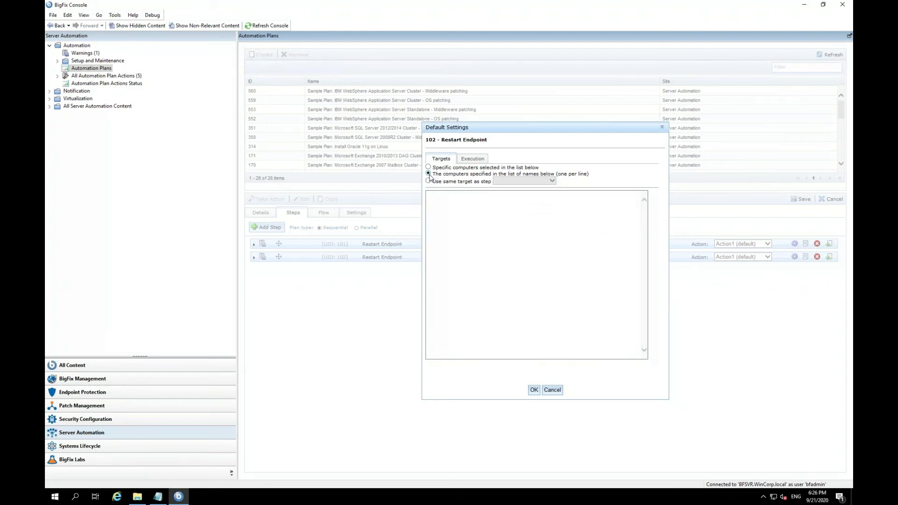
{"action": "left_click", "coordinate": [428, 182]}
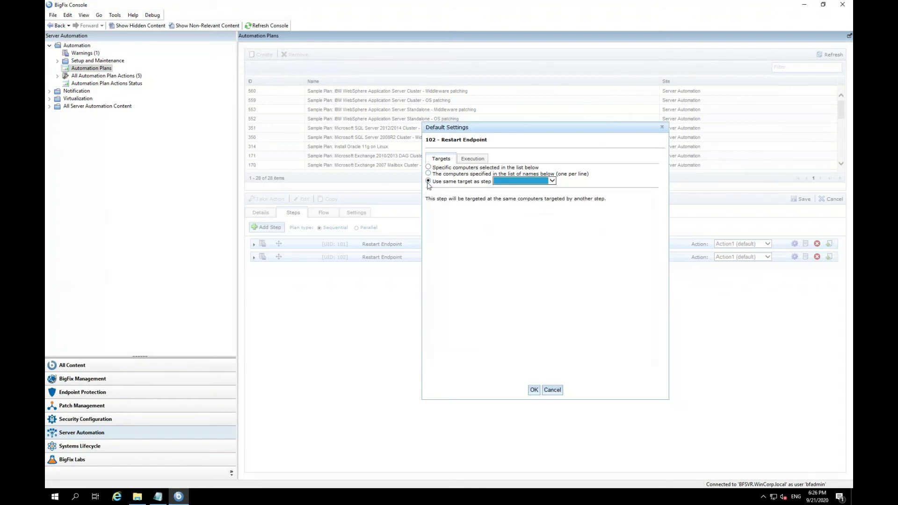
{"action": "left_click", "coordinate": [552, 181]}
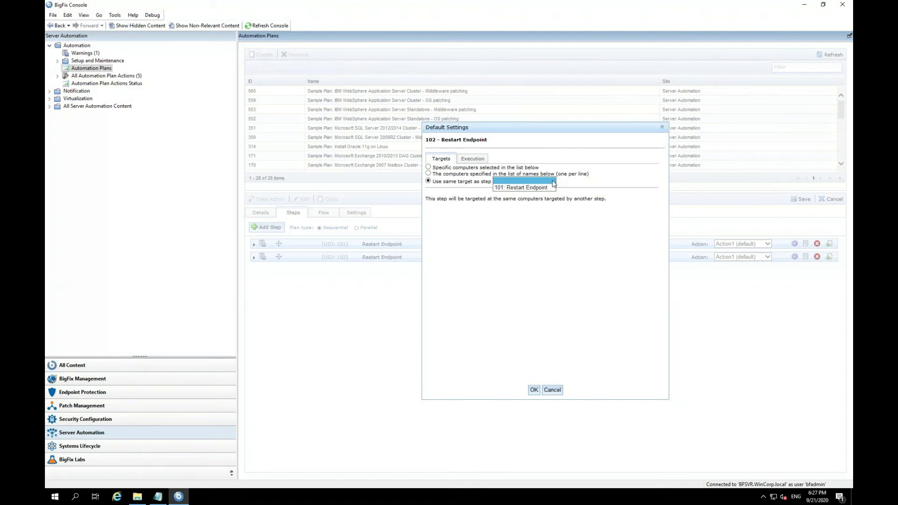
{"action": "left_click", "coordinate": [575, 188]}
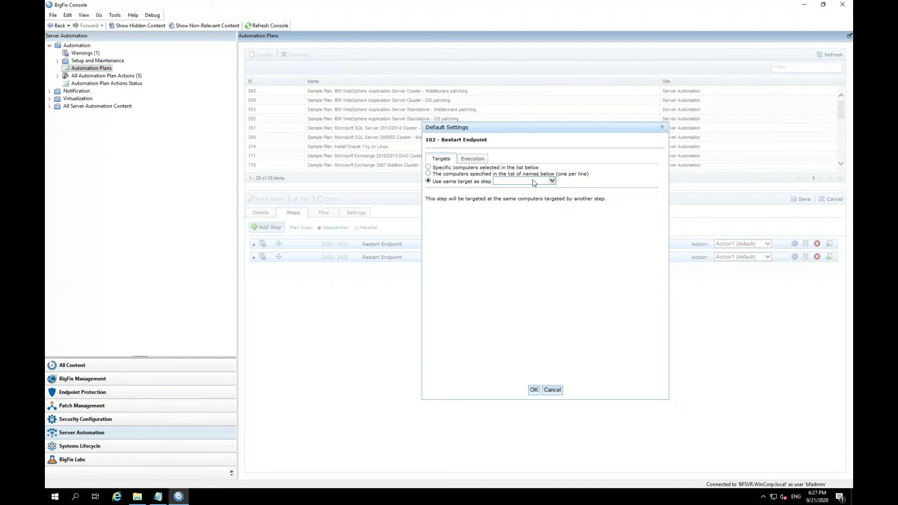
{"action": "left_click", "coordinate": [428, 168]}
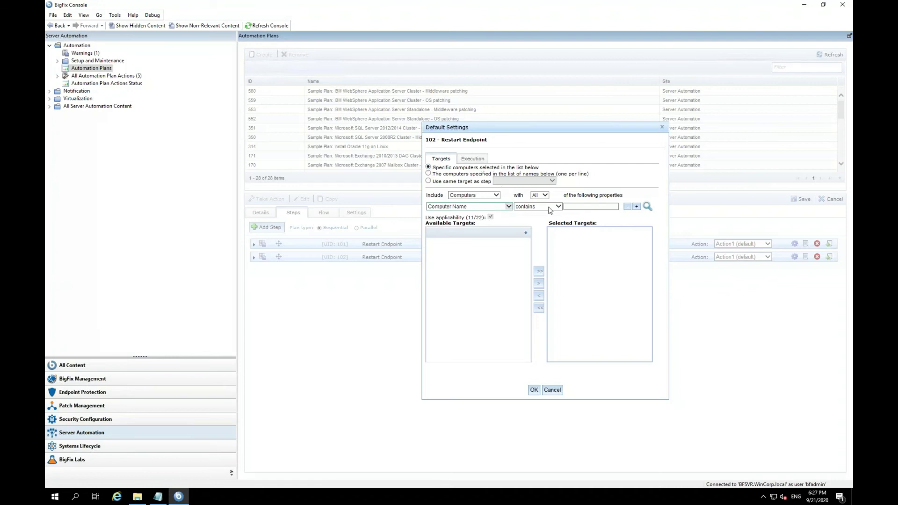
Step: Search computer names for 'hawekye', move HAWKEYE to Selected Targets, and confirm
{"action": "left_click", "coordinate": [581, 207]}
{"action": "type", "text": "hawek"}
{"action": "type", "text": "ye"}
{"action": "left_click", "coordinate": [648, 207]}
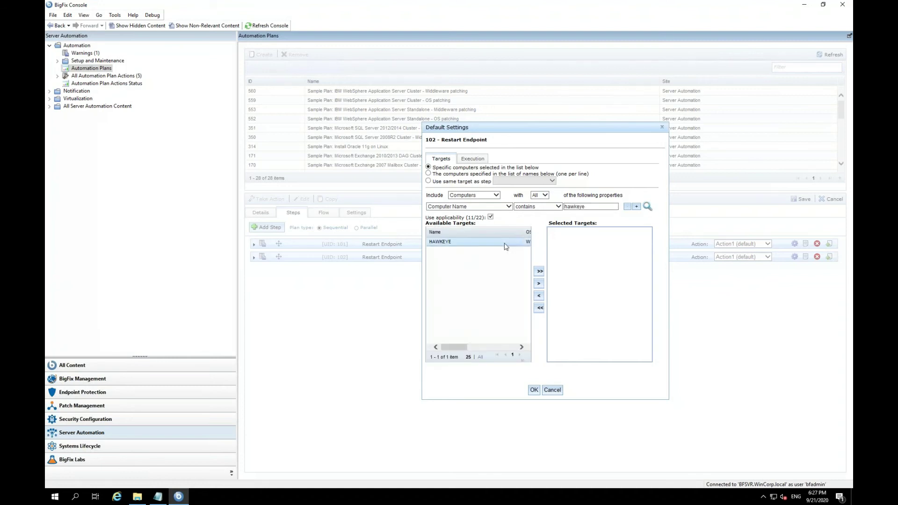
{"action": "left_click", "coordinate": [505, 243]}
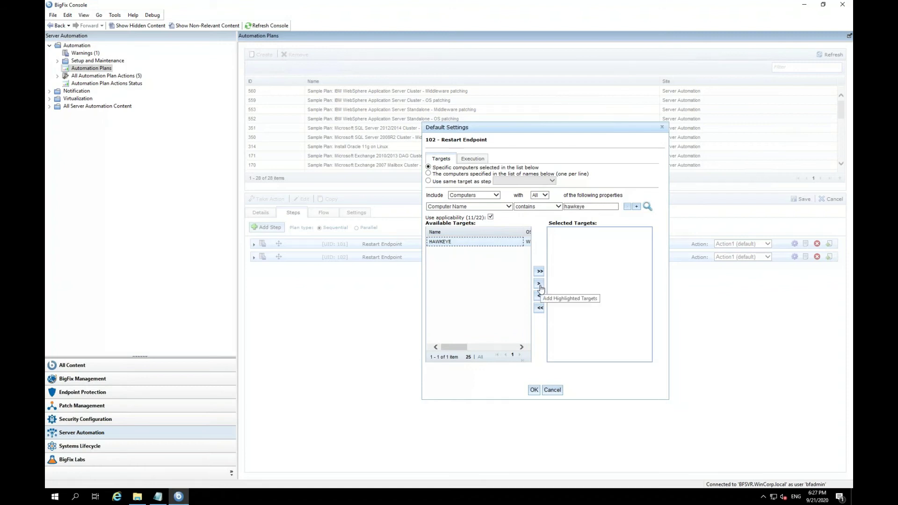
{"action": "left_click", "coordinate": [540, 284]}
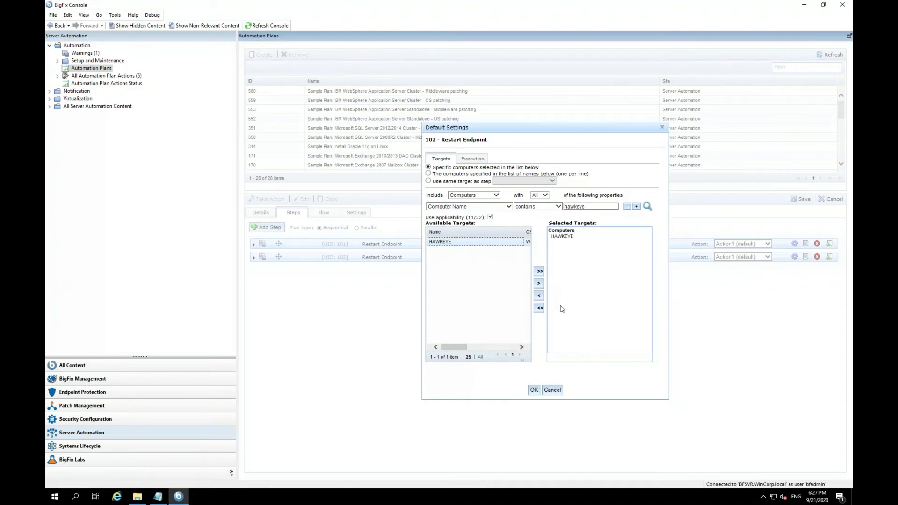
{"action": "left_click", "coordinate": [534, 391]}
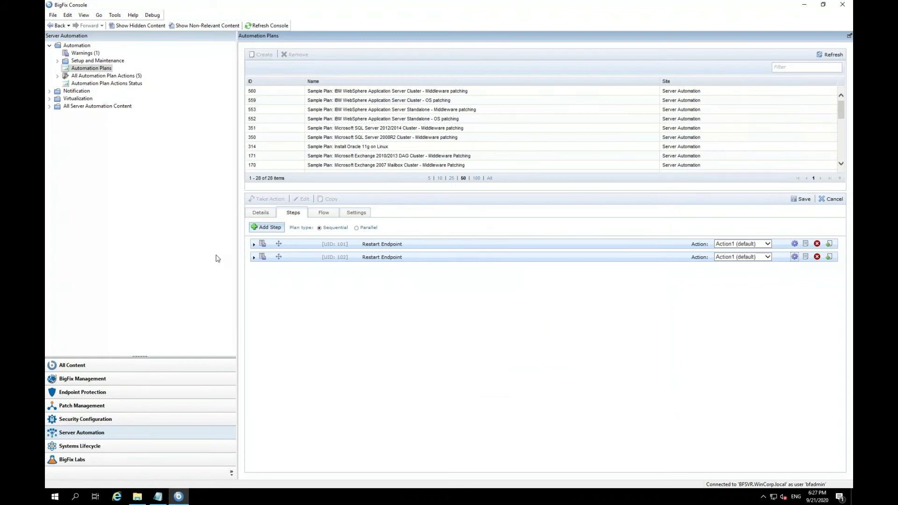
Step: Search tasks for 'restart endpoint' and add Restart Endpoint as the third step (UID 103)
{"action": "left_click", "coordinate": [268, 227]}
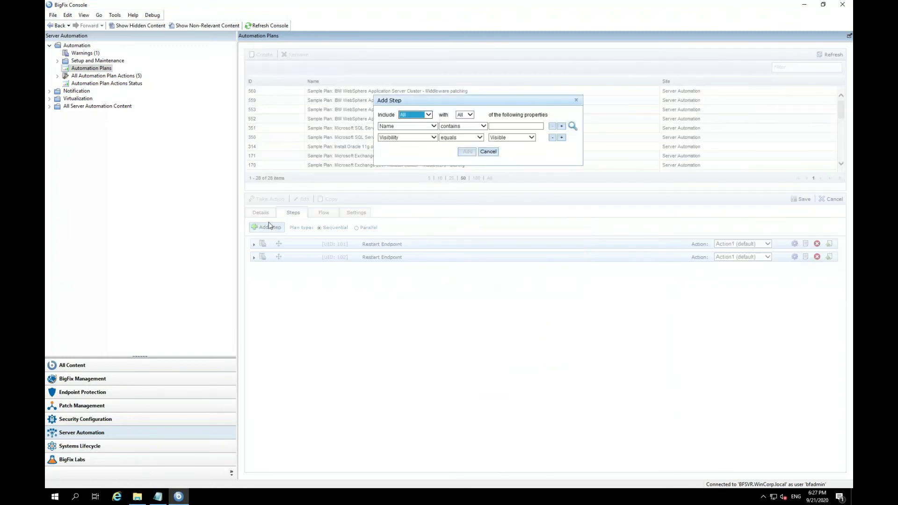
{"action": "left_click", "coordinate": [523, 126]}
{"action": "type", "text": "restart endpoing"}
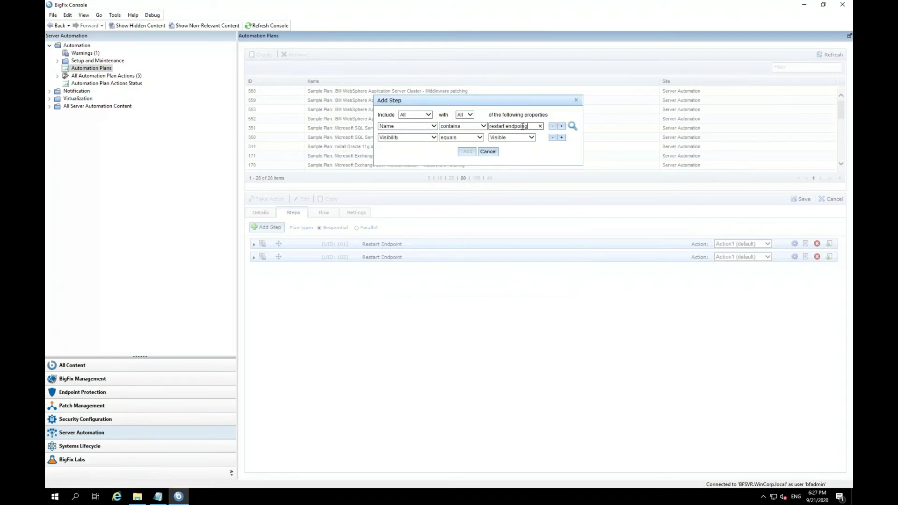
{"action": "key", "text": "BackSpace"}
{"action": "left_click", "coordinate": [571, 126]}
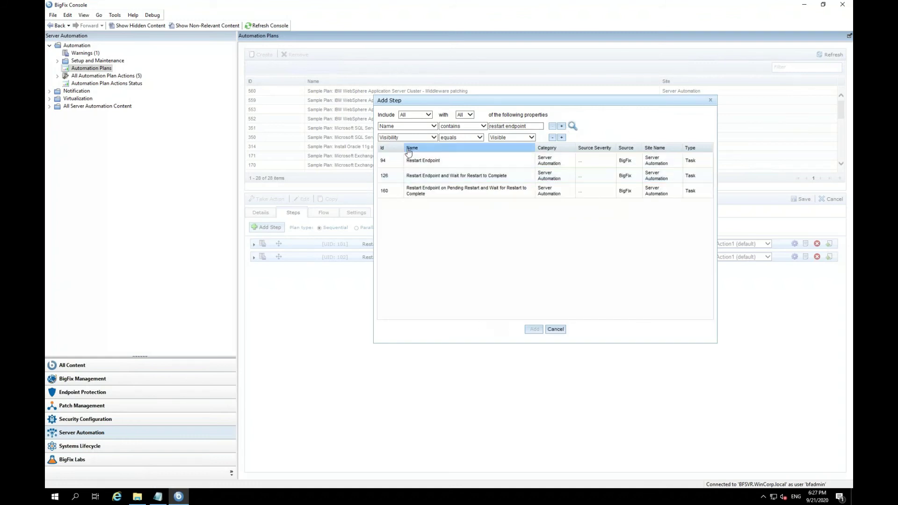
{"action": "left_click", "coordinate": [405, 161]}
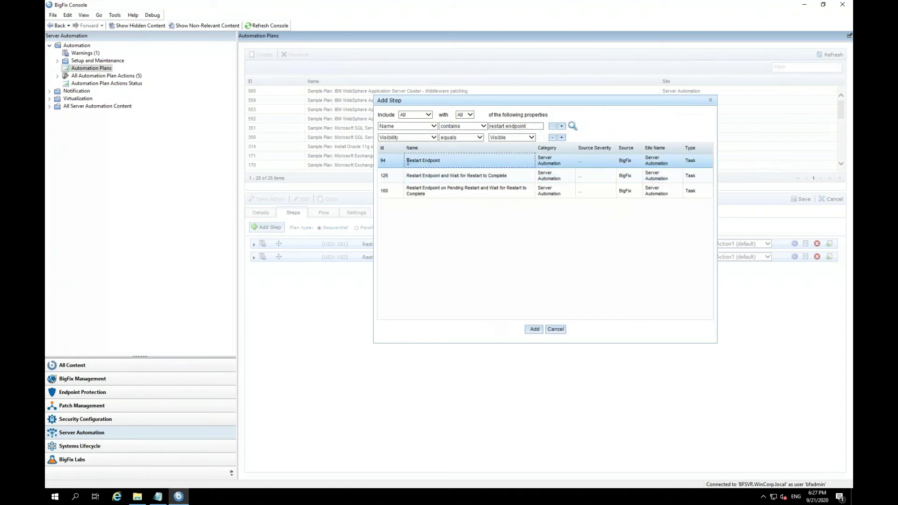
{"action": "left_click", "coordinate": [534, 330]}
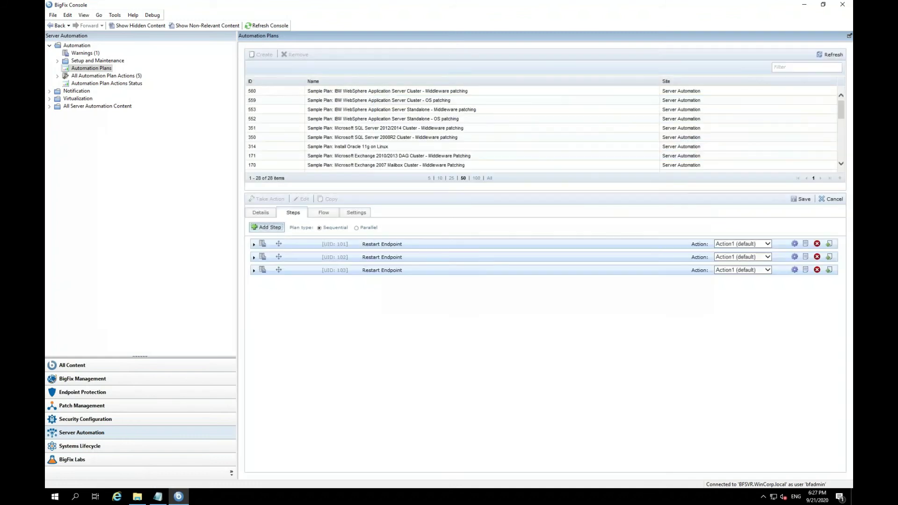
Step: Filter computers by 'spiderman', move SPIDERMAN to Selected Targets, and confirm with OK
{"action": "left_click", "coordinate": [794, 270]}
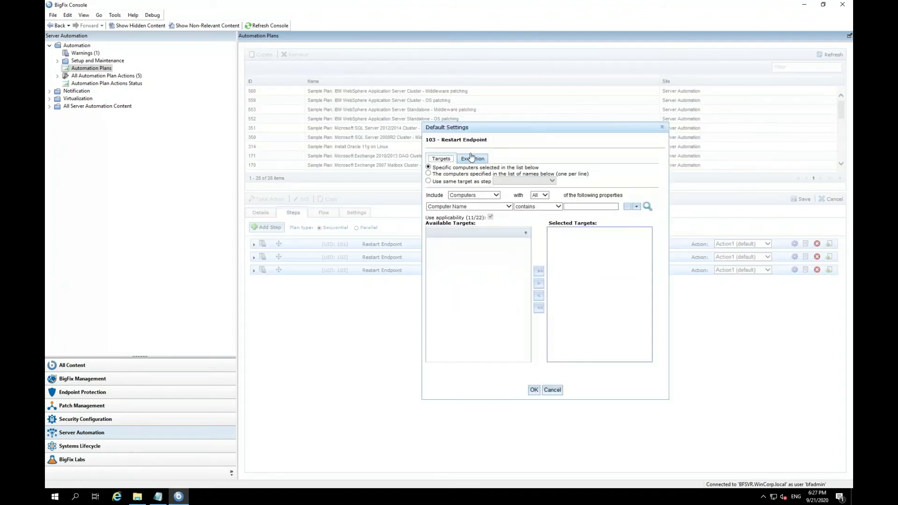
{"action": "left_click", "coordinate": [573, 207]}
{"action": "type", "text": "spiderman"}
{"action": "left_click", "coordinate": [648, 206]}
{"action": "left_click", "coordinate": [456, 243]}
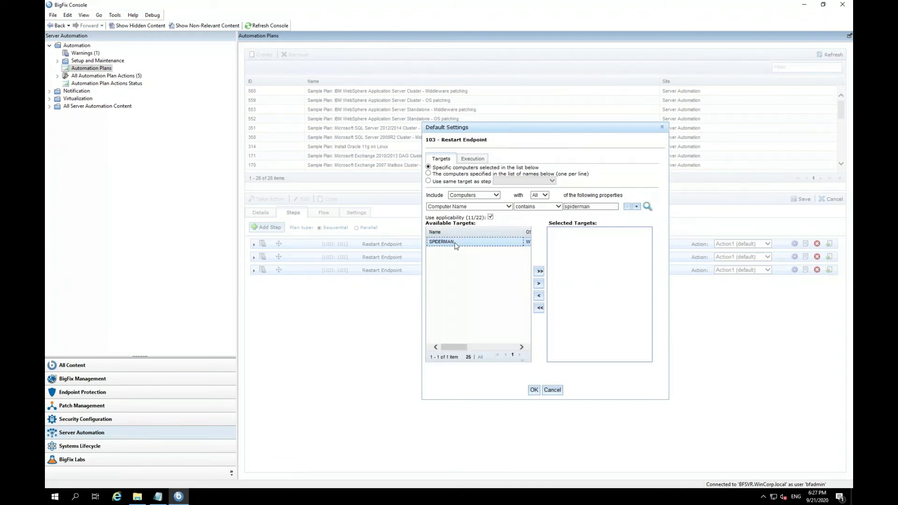
{"action": "left_click", "coordinate": [539, 284]}
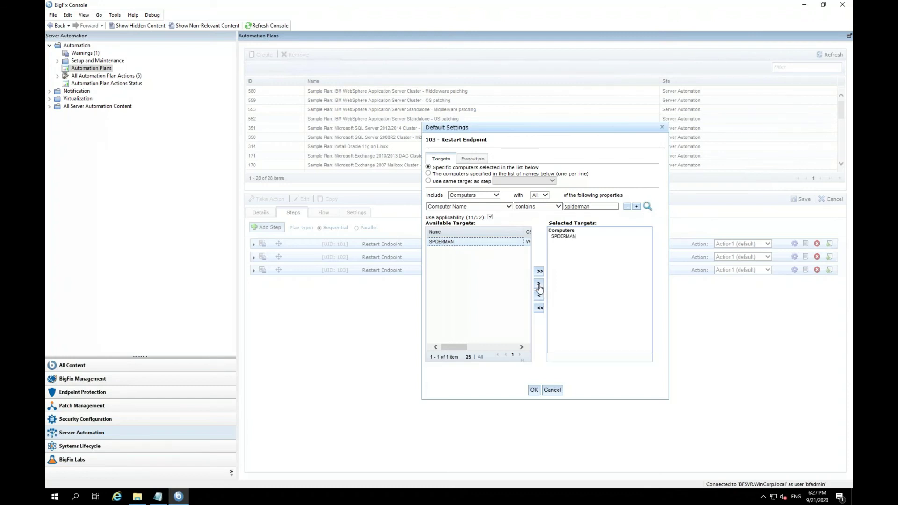
{"action": "left_click", "coordinate": [533, 389]}
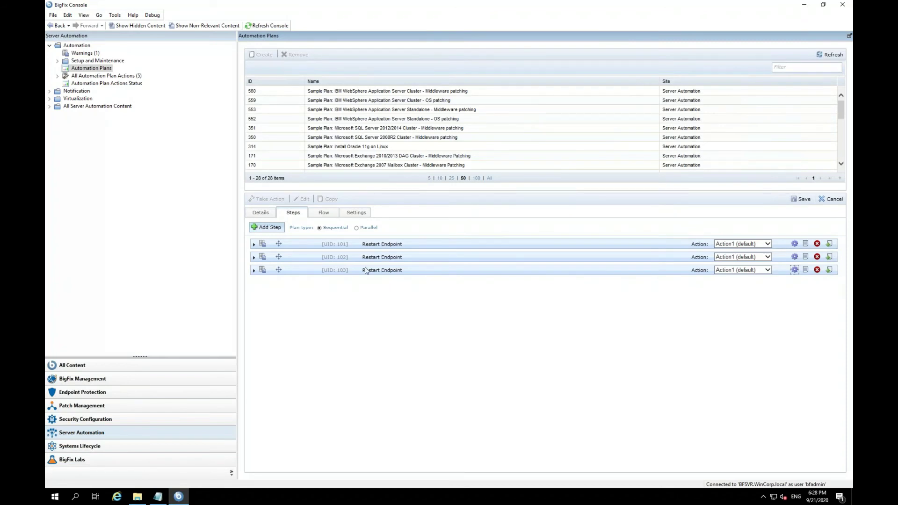
Step: Check the three Restart Endpoint steps against the Reboot Order notes and view the Start-101-102-103-Finish flow
{"action": "key", "text": "alt+Tab"}
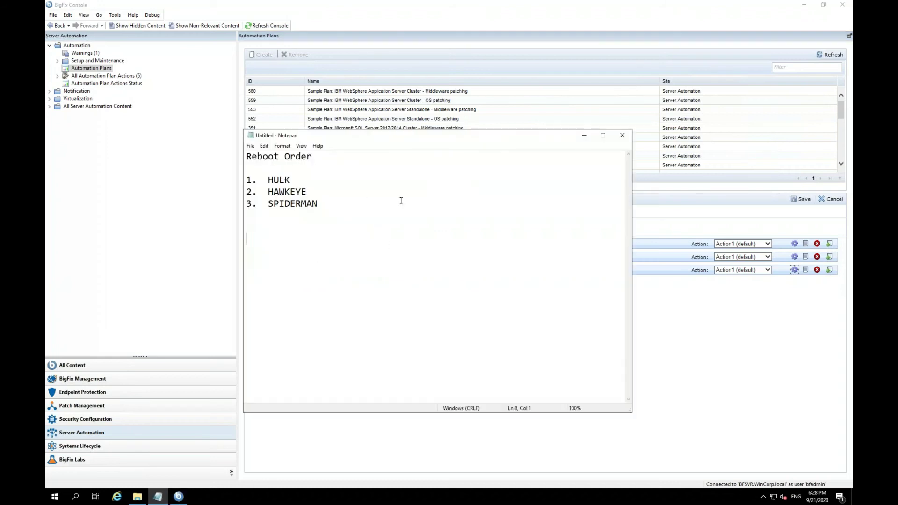
{"action": "left_click", "coordinate": [583, 135]}
{"action": "left_click", "coordinate": [253, 244]}
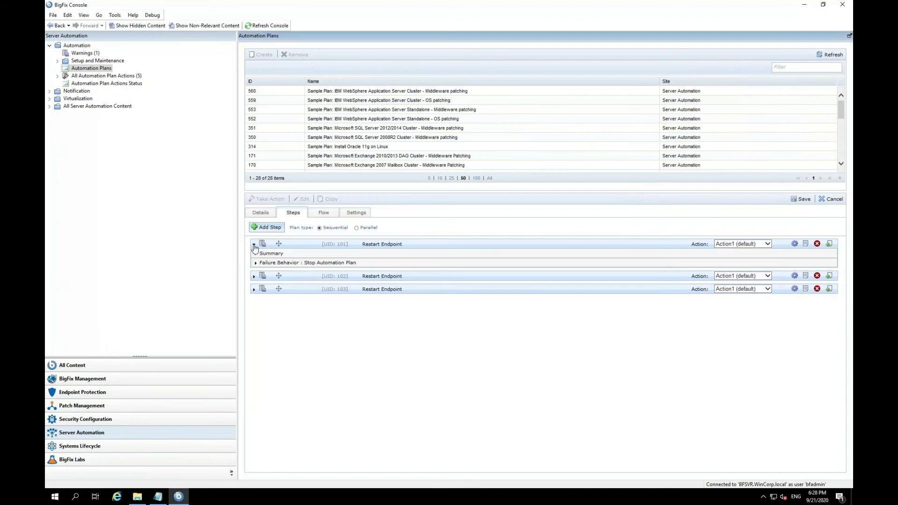
{"action": "left_click", "coordinate": [253, 276]}
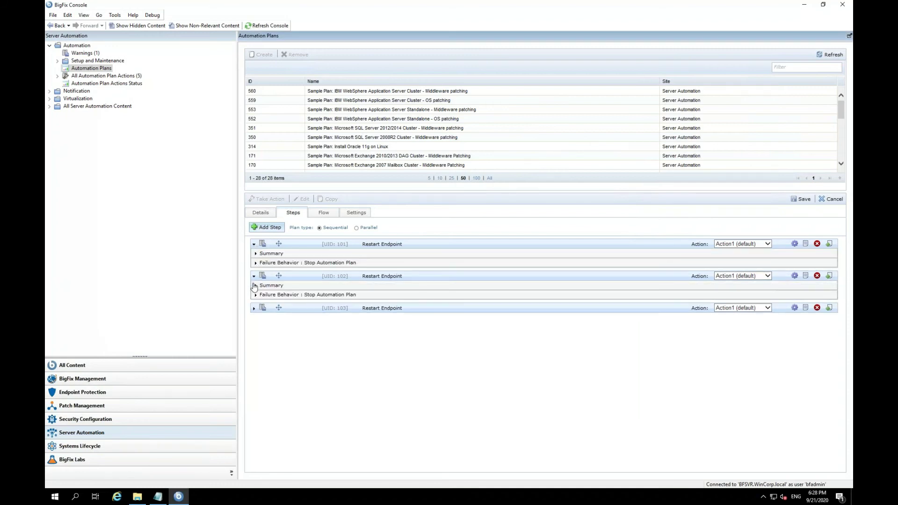
{"action": "left_click", "coordinate": [253, 308]}
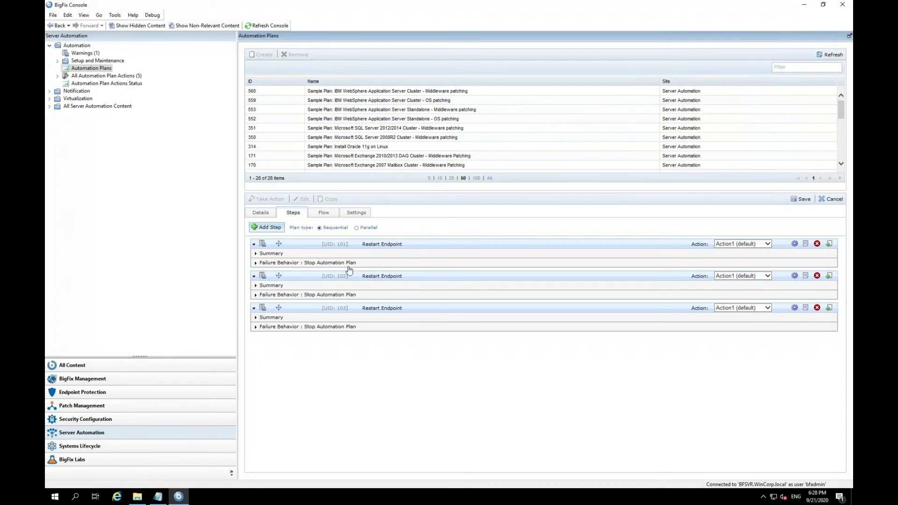
{"action": "left_click", "coordinate": [324, 215]}
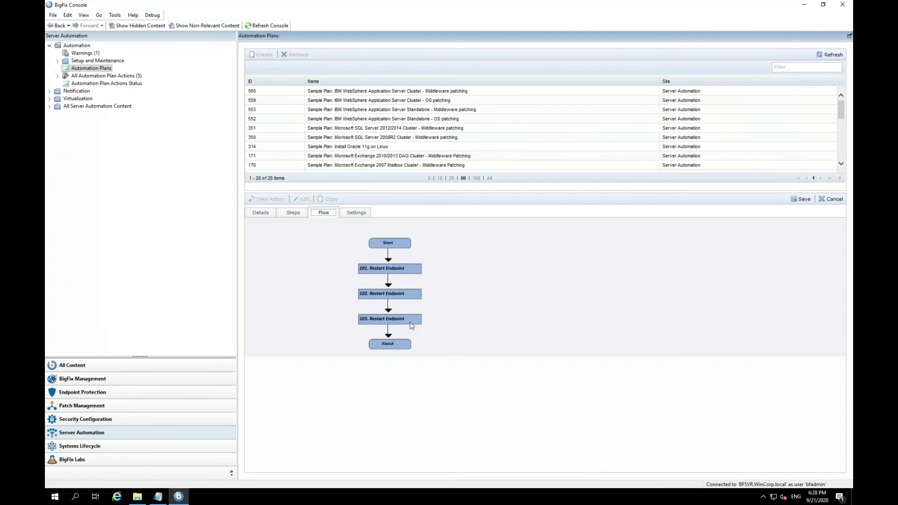
Step: Review the plan settings, then save 'Reboot Servers In Order' as plan ID 3398 under Windows Team site
{"action": "left_click", "coordinate": [354, 216]}
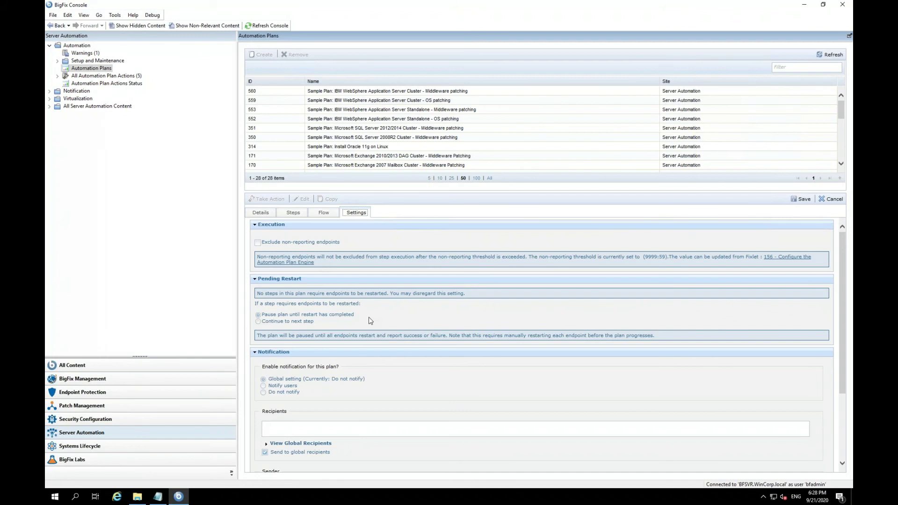
{"action": "scroll", "coordinate": [421, 390], "scroll_direction": "down", "scroll_amount": 2}
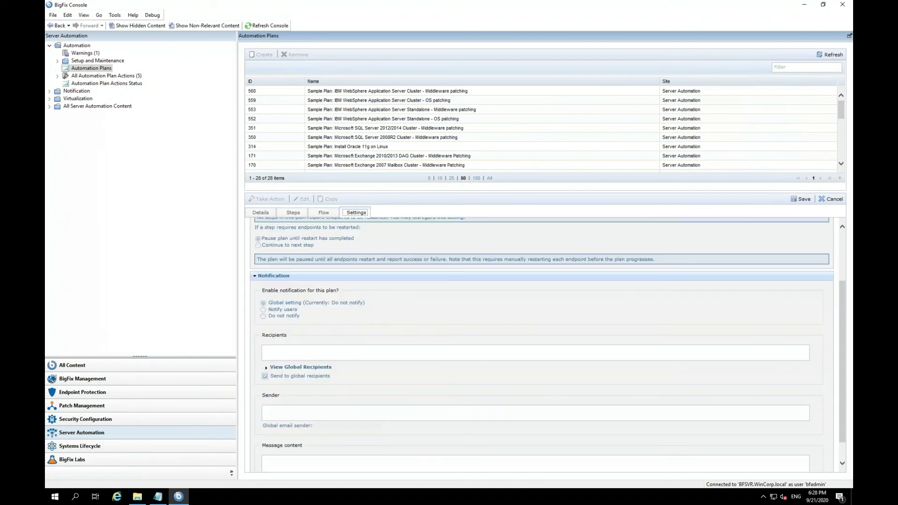
{"action": "scroll", "coordinate": [404, 370], "scroll_direction": "up", "scroll_amount": 2}
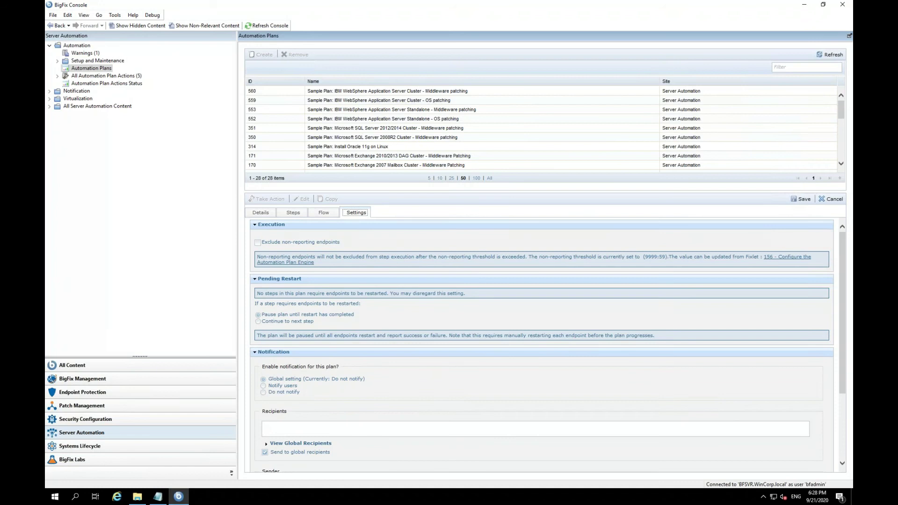
{"action": "left_click", "coordinate": [260, 213]}
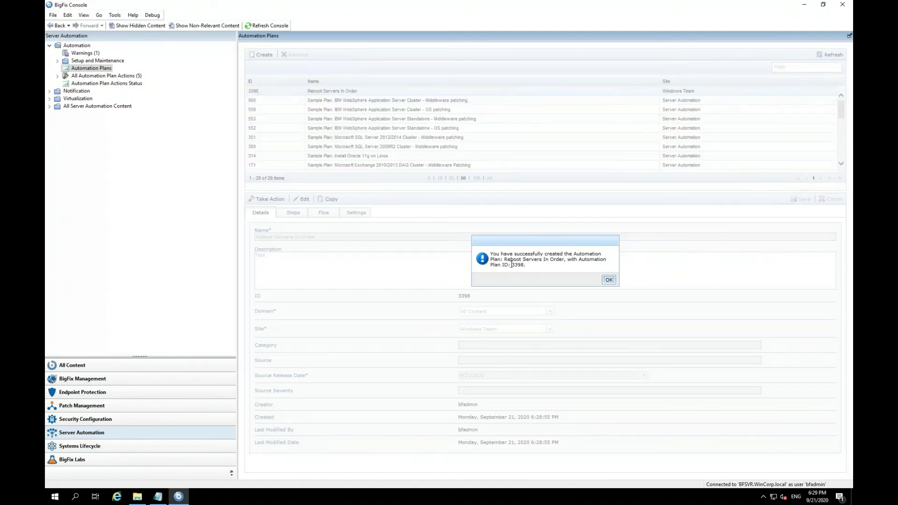
{"action": "left_click", "coordinate": [609, 280]}
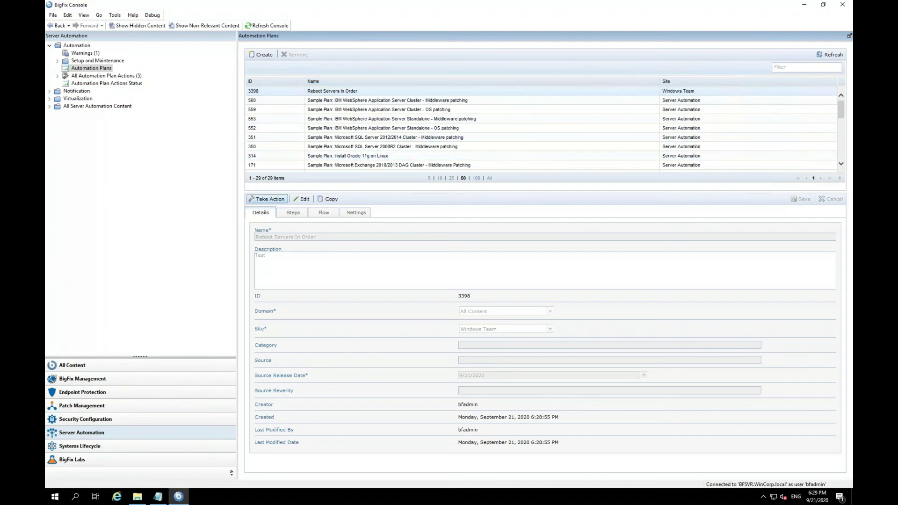
Step: Begin the plan action, verifying targets HULK, HAWKEYE and SPIDERMAN and the start-immediately schedule
{"action": "left_click", "coordinate": [267, 199]}
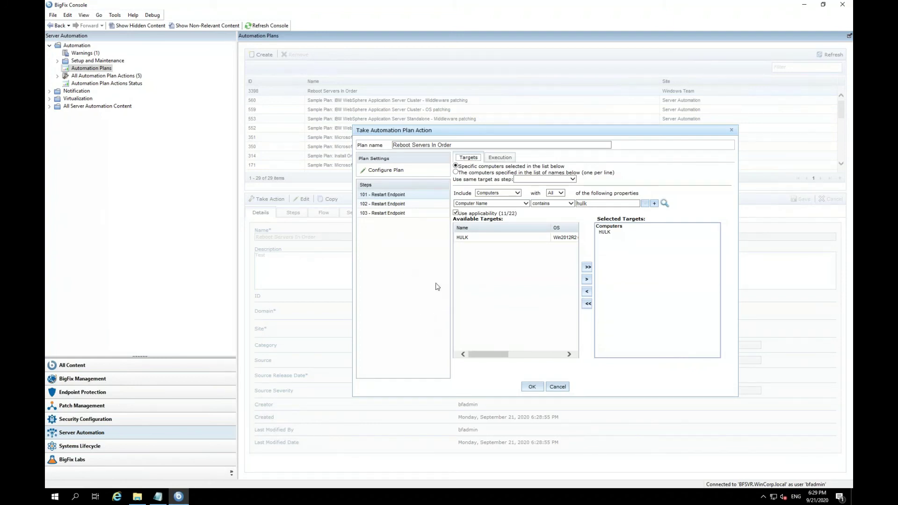
{"action": "left_click", "coordinate": [387, 196]}
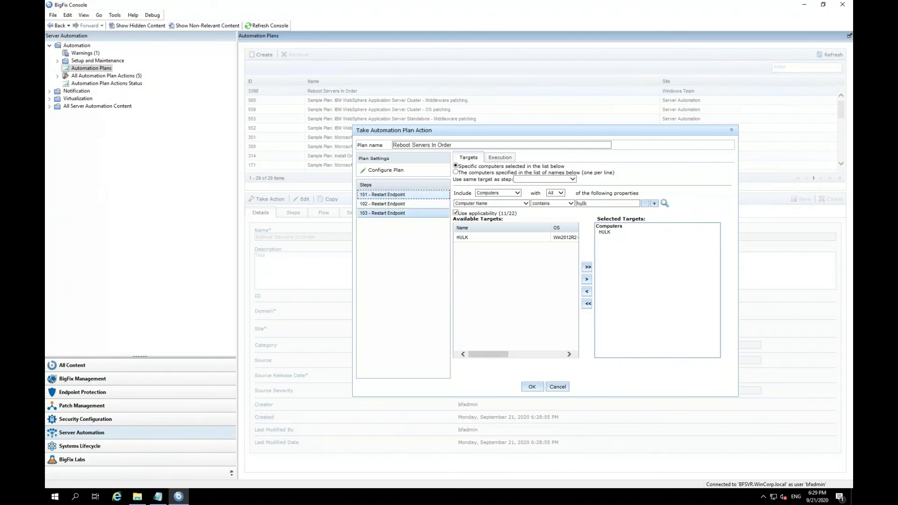
{"action": "left_click", "coordinate": [410, 206]}
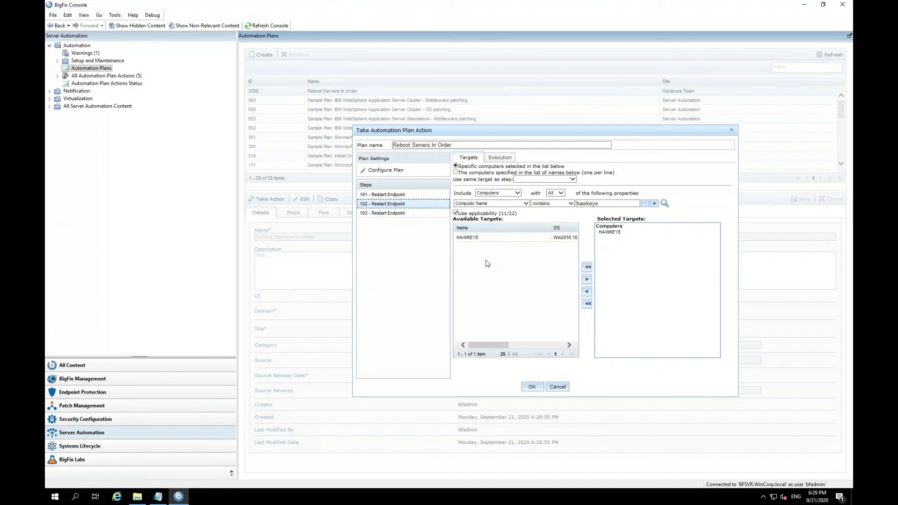
{"action": "left_click", "coordinate": [397, 216]}
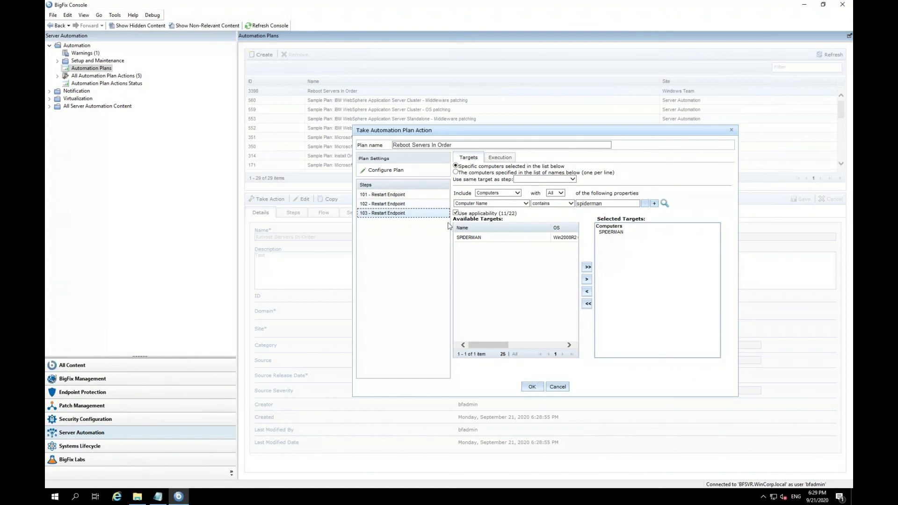
{"action": "left_click", "coordinate": [380, 175]}
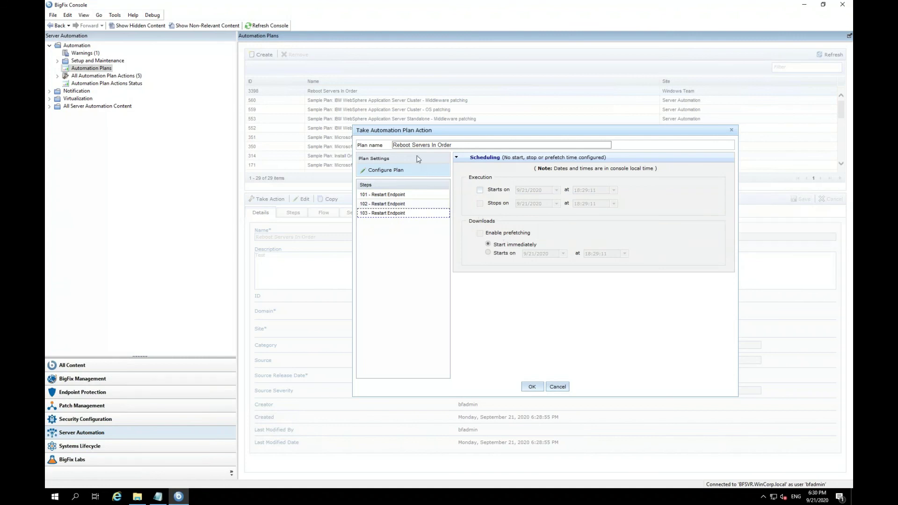
Step: Launch the plan as action 3399 and watch step 101 reach Fixed while step 102 runs
{"action": "left_click", "coordinate": [532, 387]}
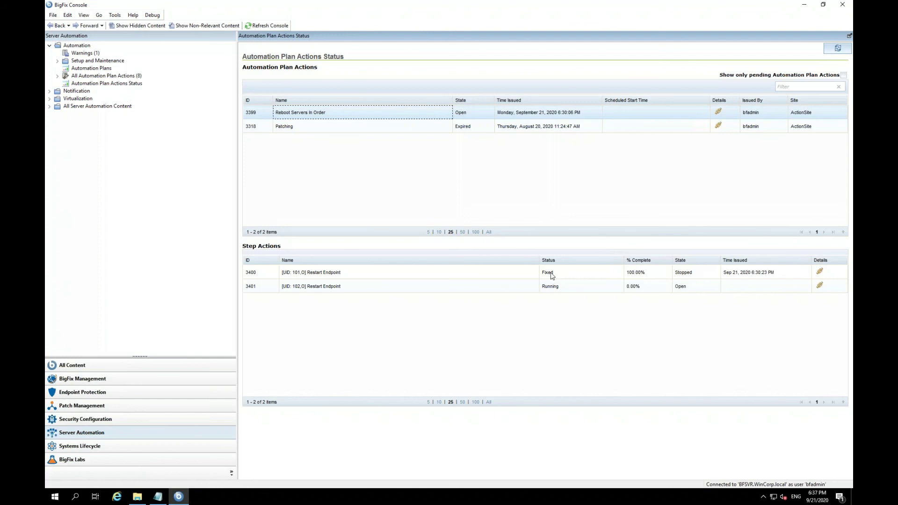
{"action": "left_click", "coordinate": [819, 272]}
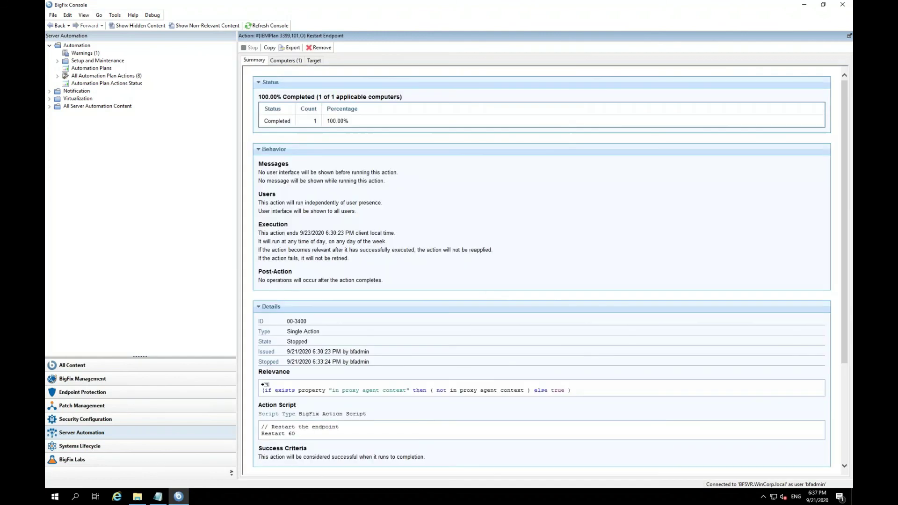
{"action": "left_click", "coordinate": [289, 62]}
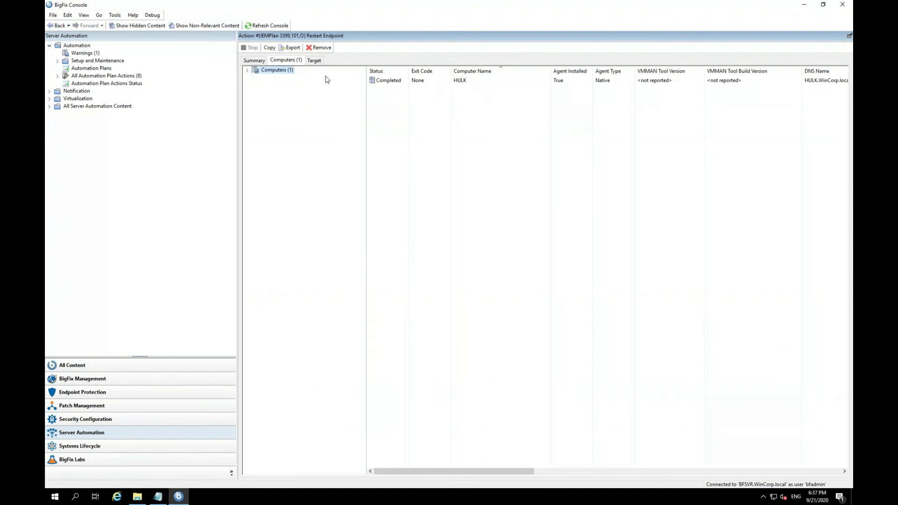
{"action": "left_click", "coordinate": [254, 63]}
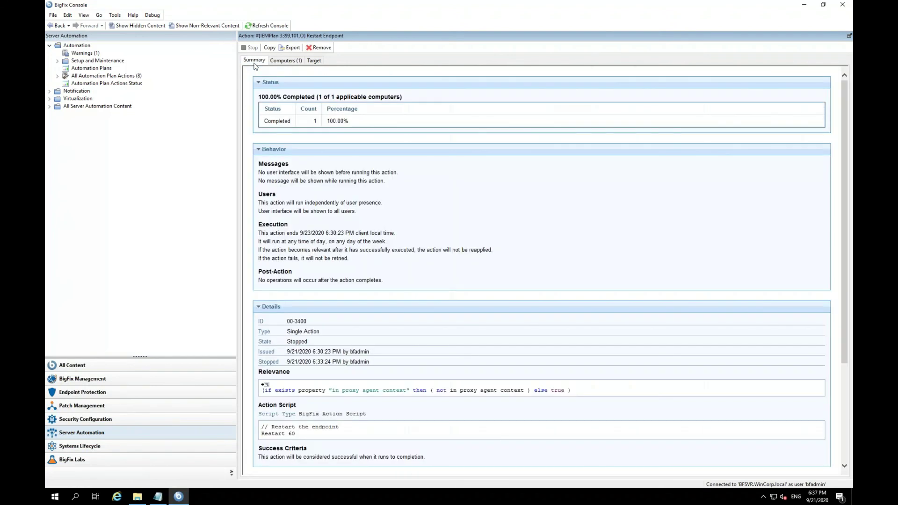
{"action": "left_click", "coordinate": [52, 27]}
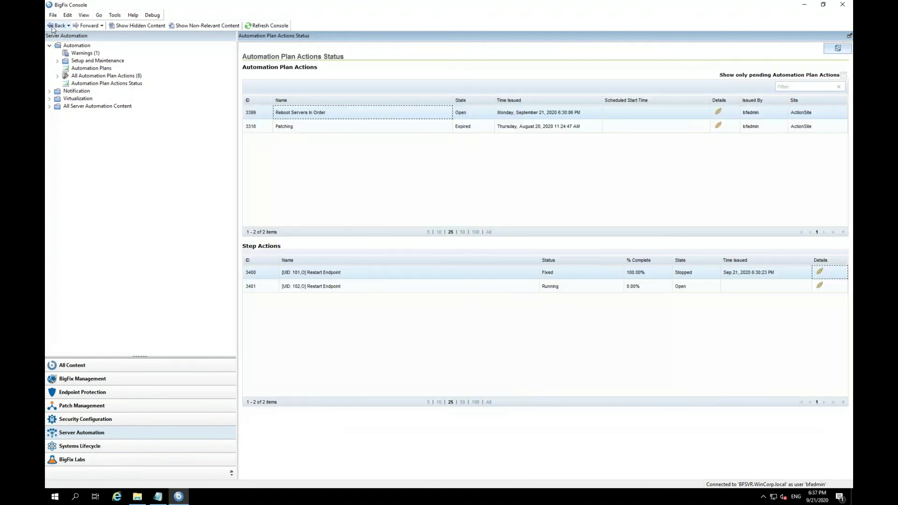